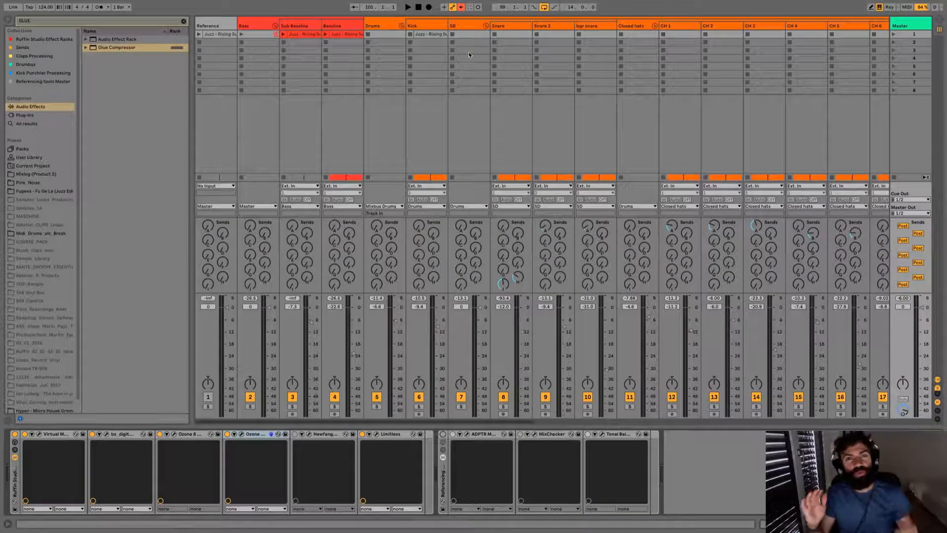
# Switch to the arrangement, select the looped section from bar 99 to bar 113 and audition it.
pyautogui.press('Tab')
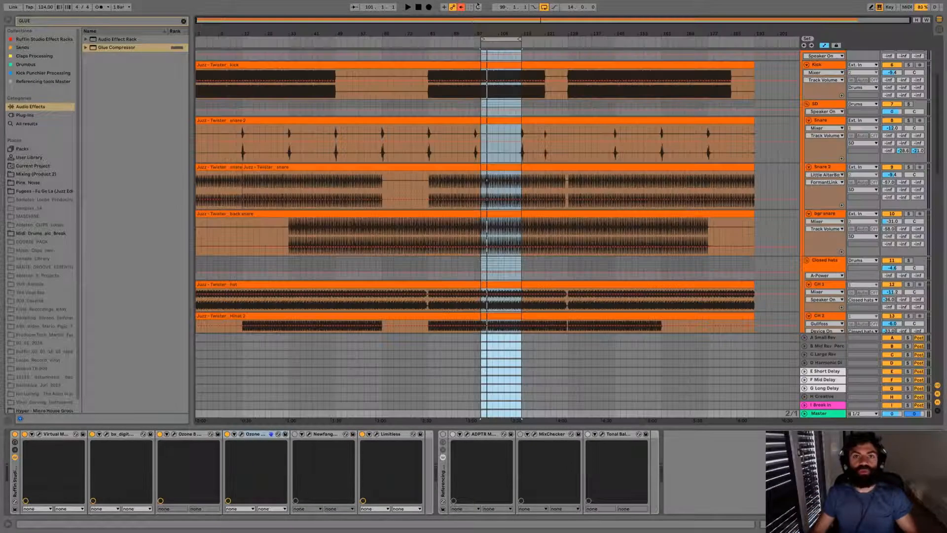
pyautogui.click(488, 38)
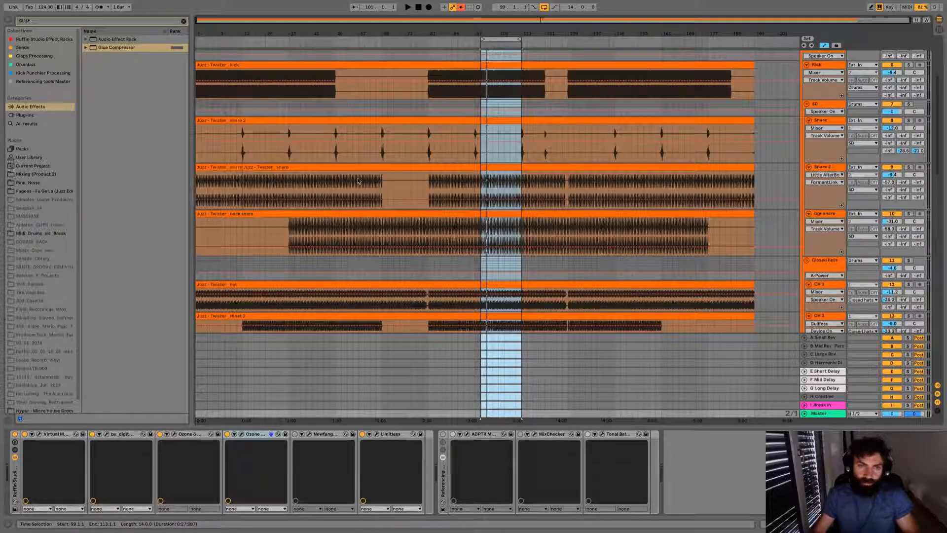
pyautogui.press('space')
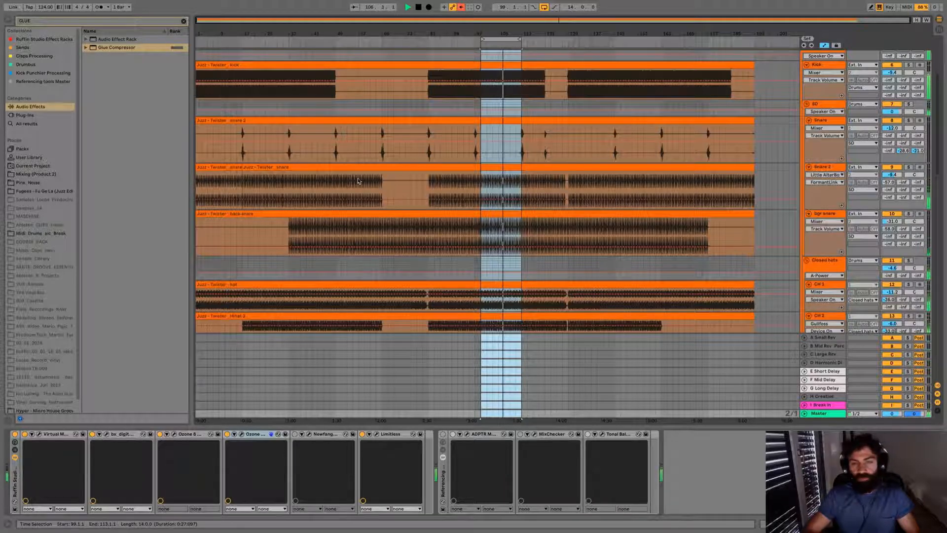
pyautogui.press('space')
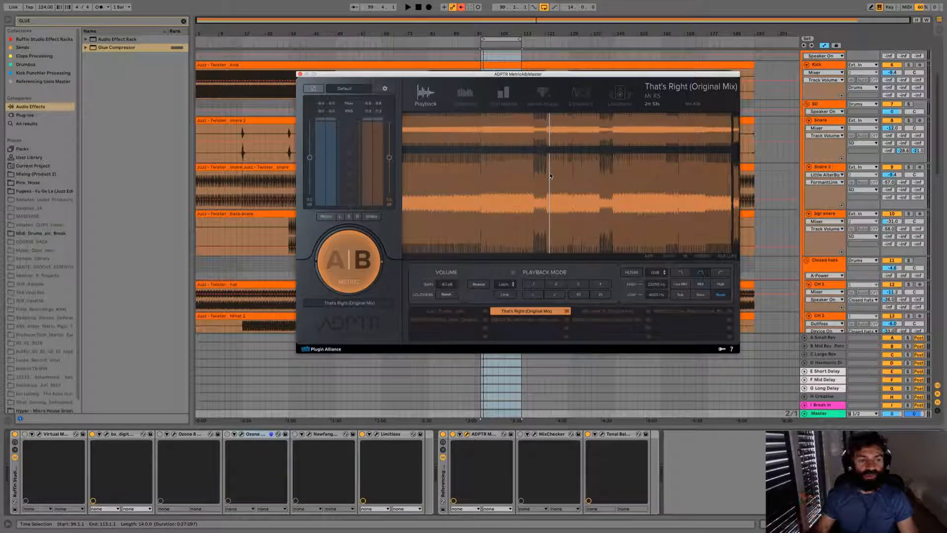
# Play the loop and compare the mix with the reference track "That's Right (Original Mix)" in MetricAB.
pyautogui.moveTo(525, 76); pyautogui.dragTo(513, 85)
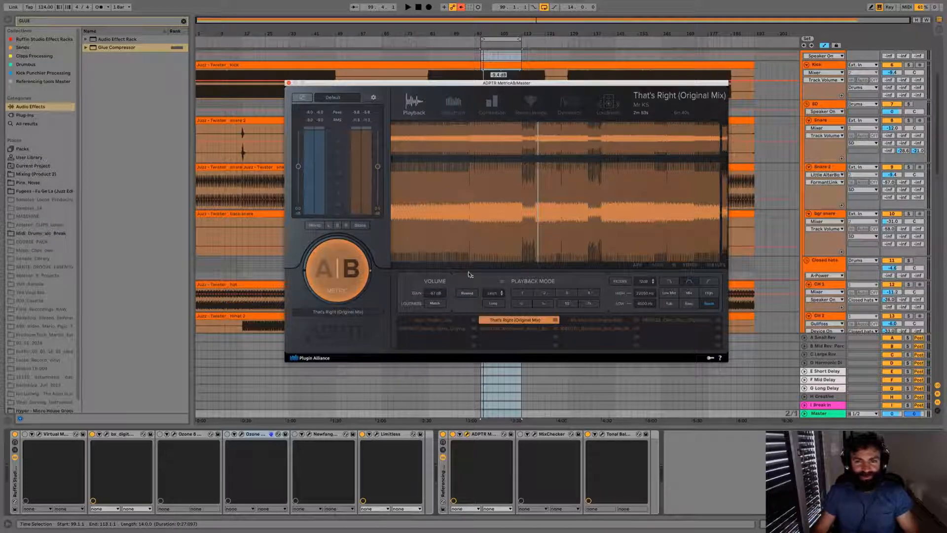
pyautogui.moveTo(487, 85); pyautogui.dragTo(485, 83)
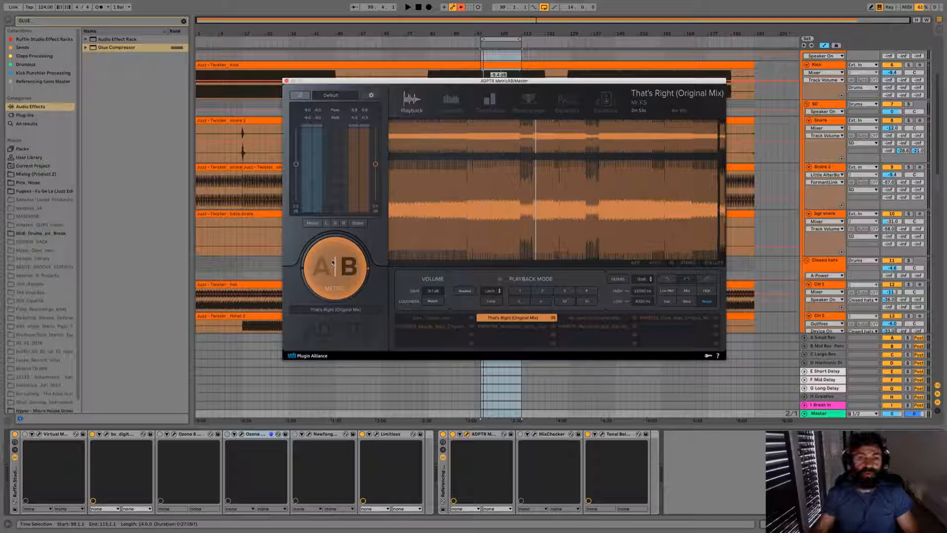
pyautogui.press('space')
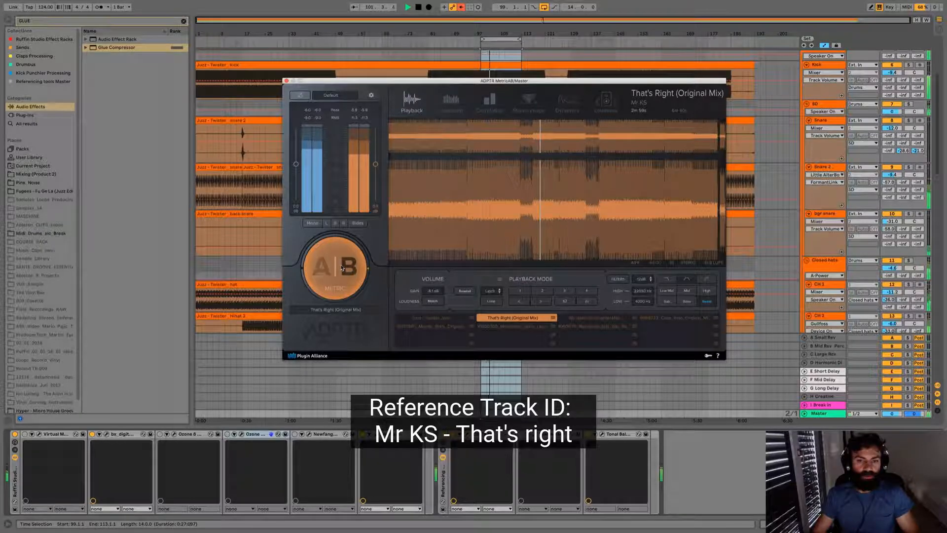
pyautogui.click(341, 268)
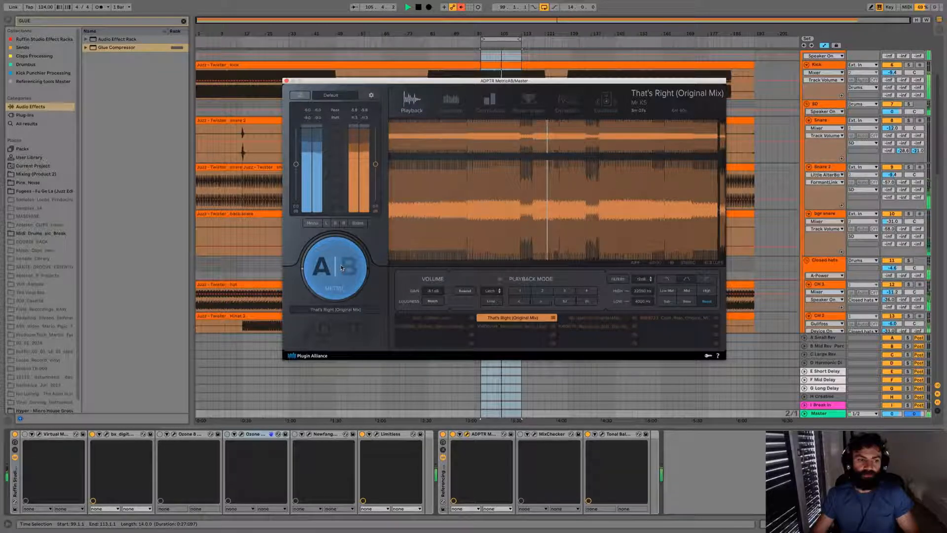
pyautogui.click(341, 268)
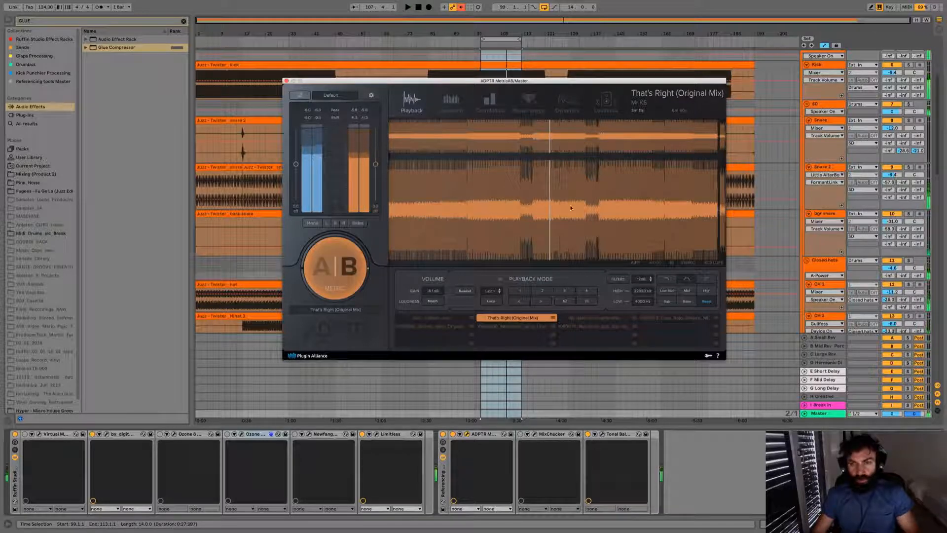
# Show MetricAB's Spectrum view with the High filter band enabled and set its cutoff to about 7 kHz during playback.
pyautogui.click(707, 291)
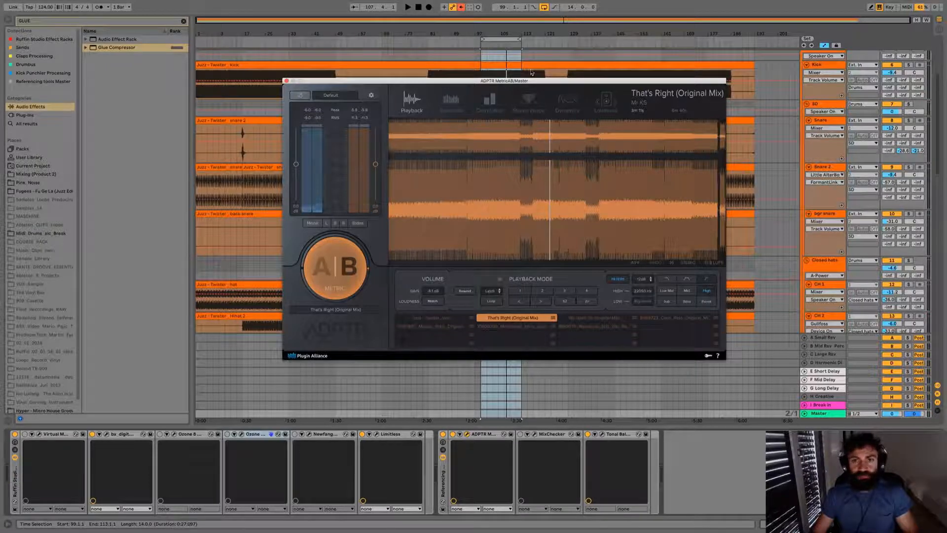
pyautogui.click(451, 101)
pyautogui.press('space')
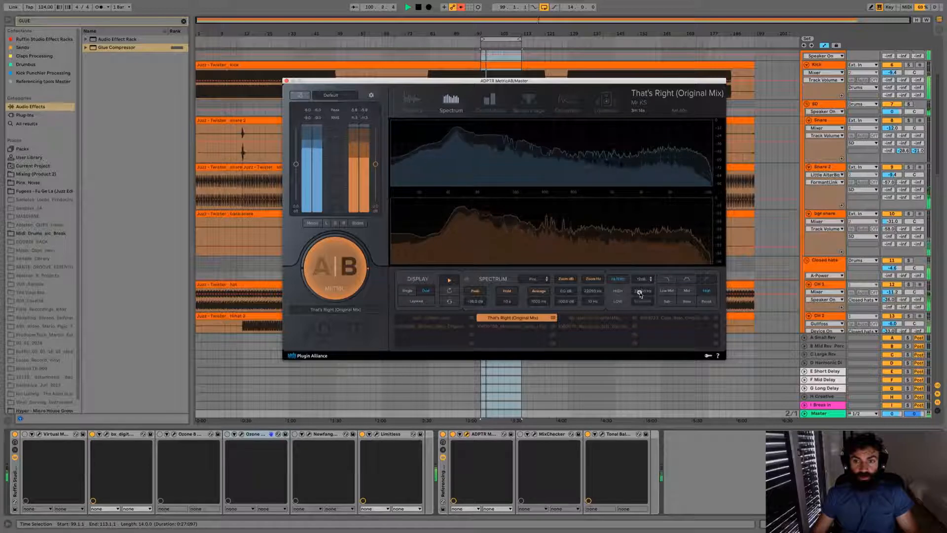
pyautogui.moveTo(643, 291); pyautogui.dragTo(640, 314)
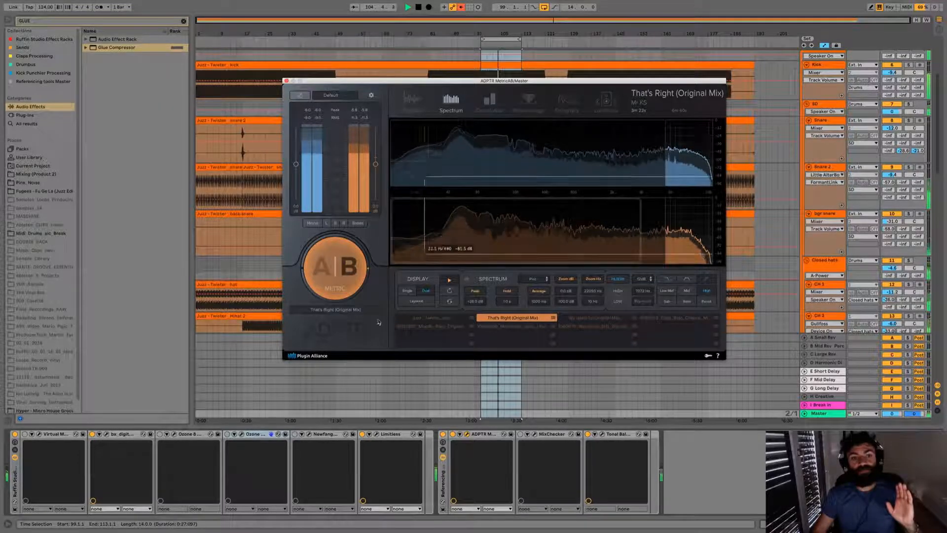
# Compare the isolated high frequencies of the mix and the reference, stop playback and close MetricAB.
pyautogui.click(342, 267)
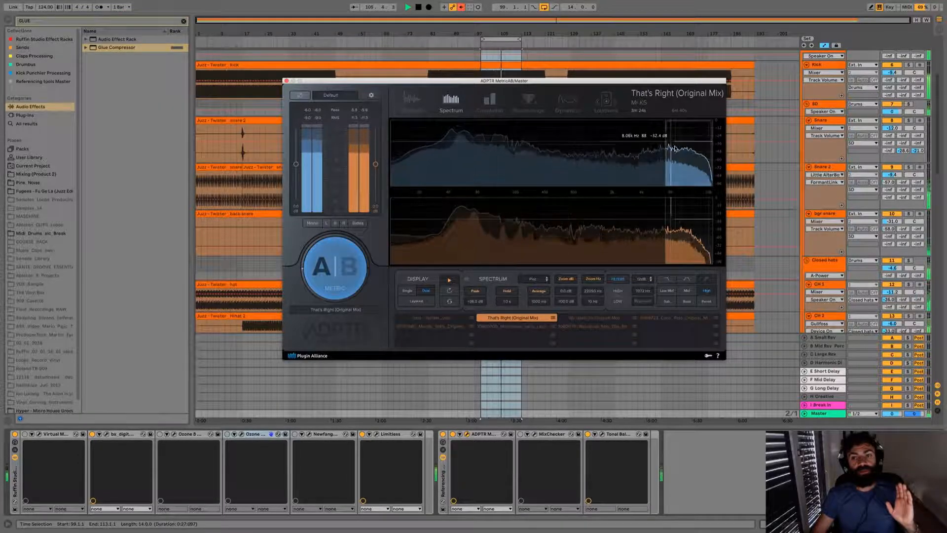
pyautogui.click(336, 274)
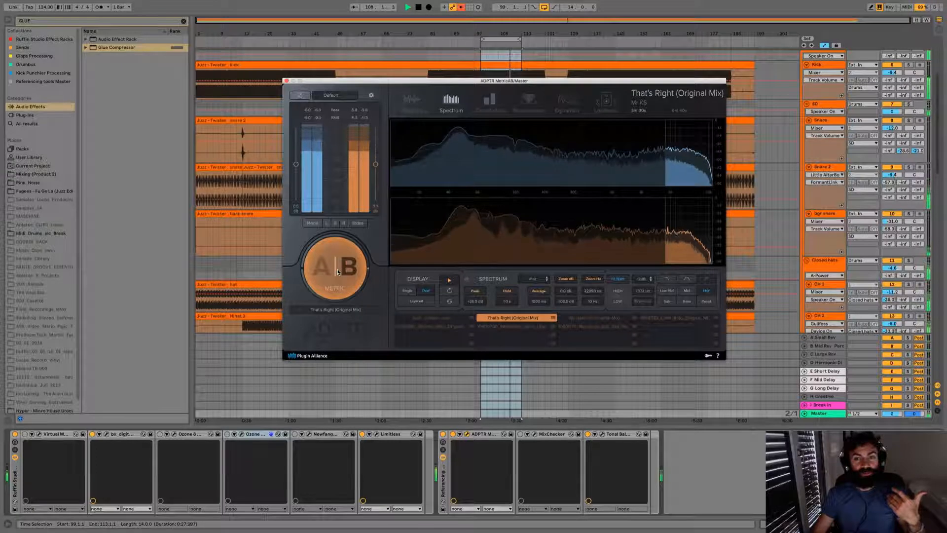
pyautogui.click(338, 272)
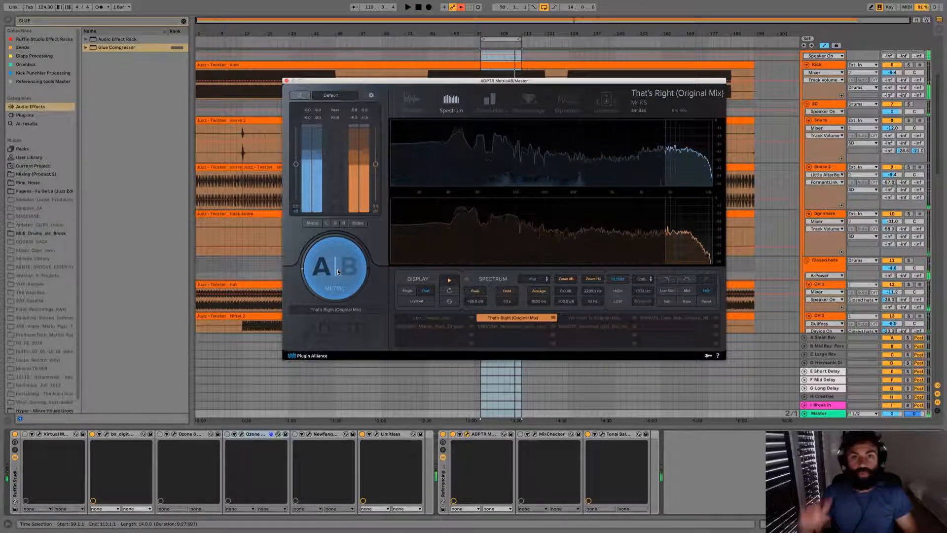
pyautogui.press('space')
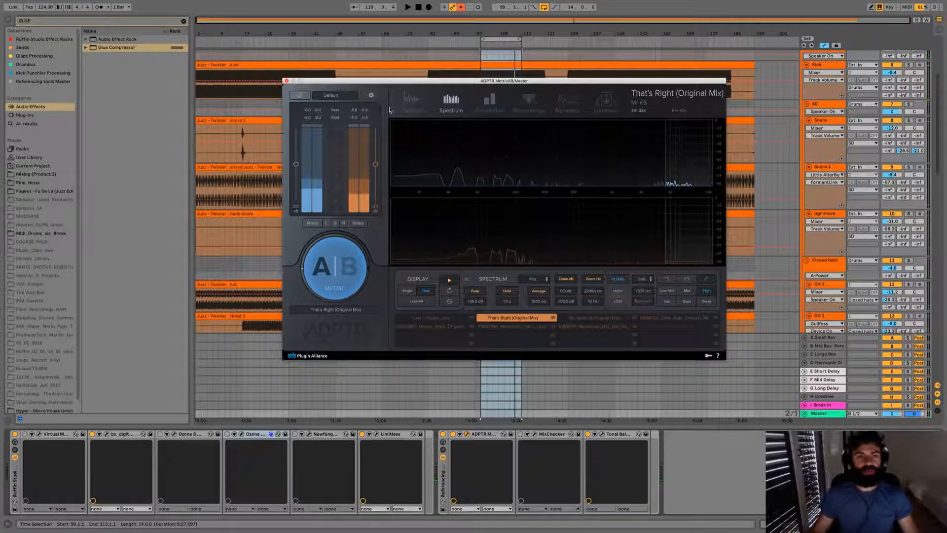
pyautogui.moveTo(374, 81); pyautogui.dragTo(376, 84)
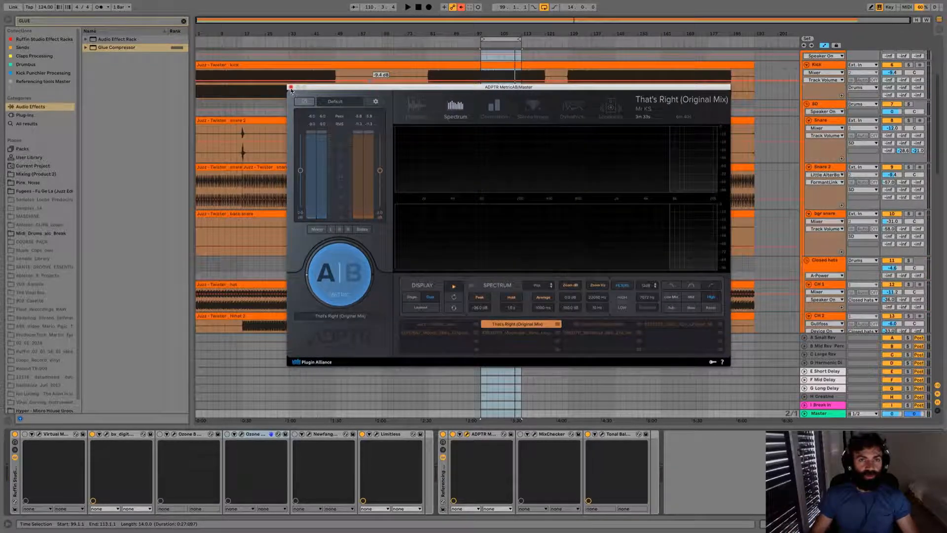
pyautogui.click(289, 84)
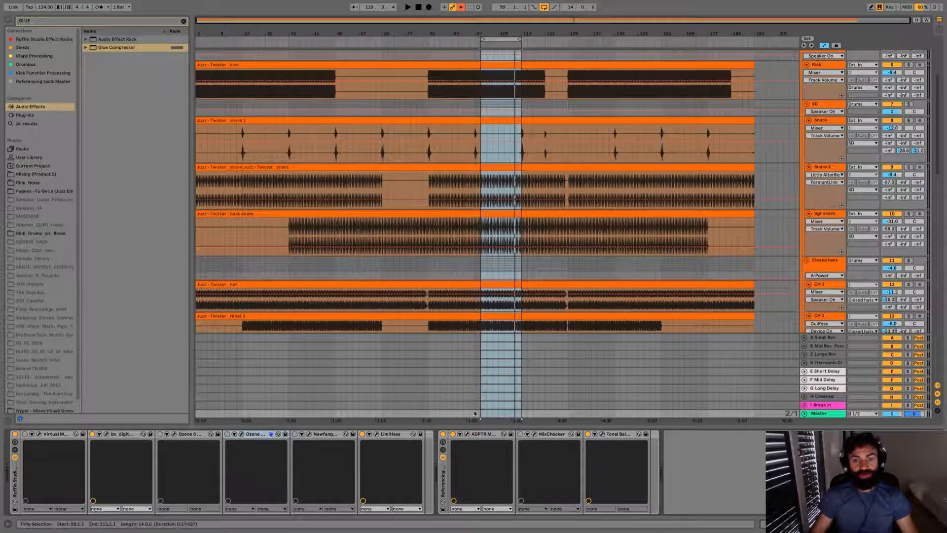
# Open Tonal Balance Control on the master, check the mix's curve in Fine view during playback and close the plugin.
pyautogui.click(596, 434)
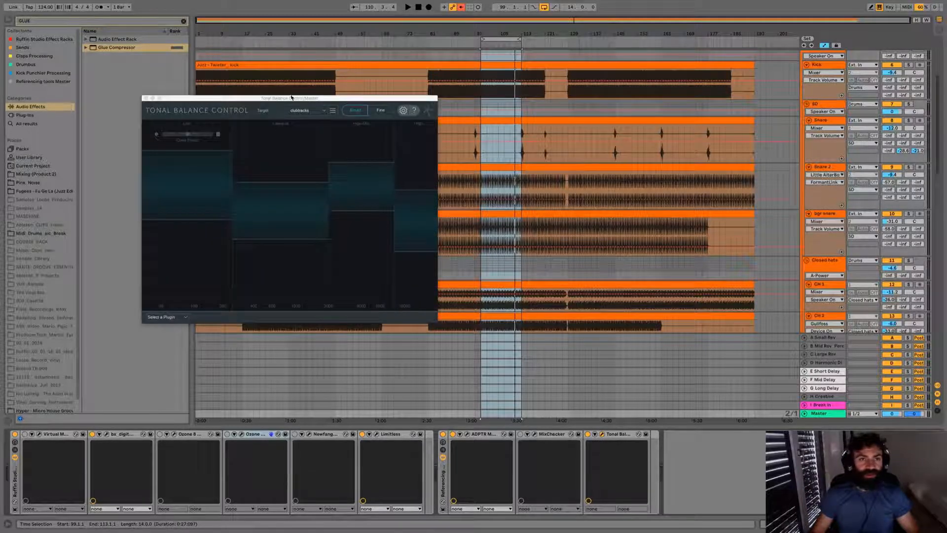
pyautogui.moveTo(291, 98); pyautogui.dragTo(484, 92)
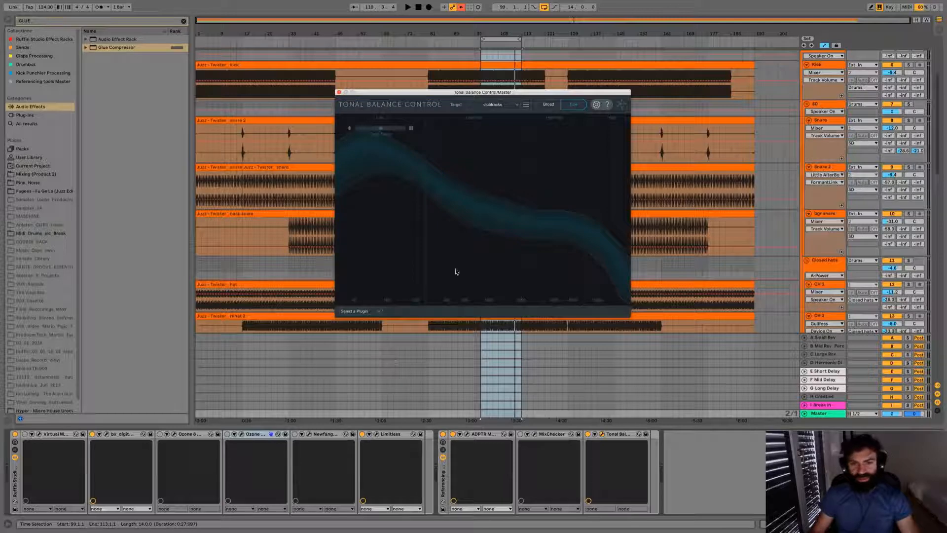
pyautogui.press('space')
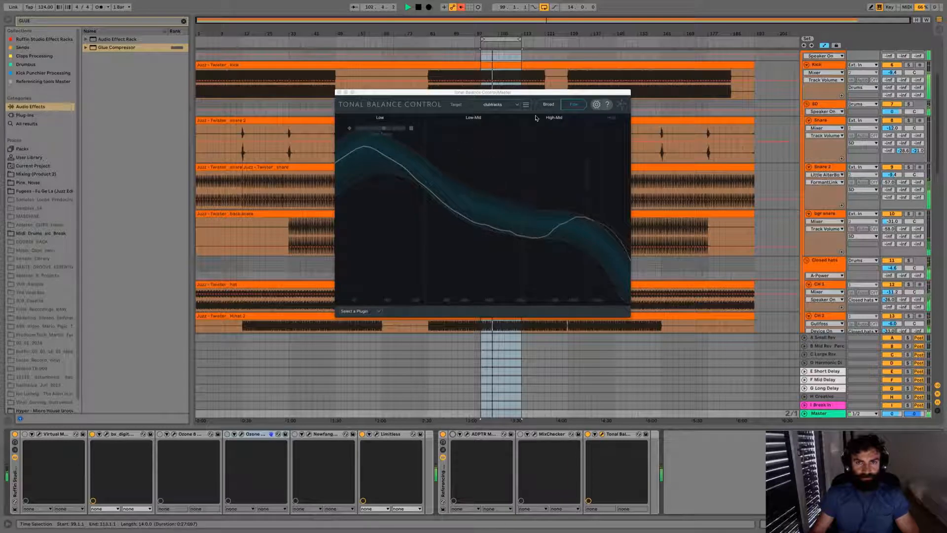
pyautogui.click(620, 237)
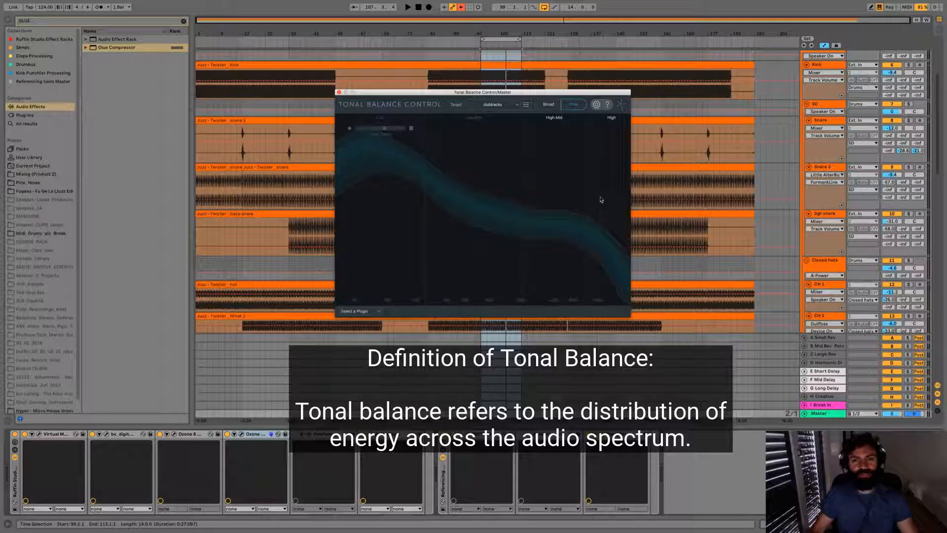
pyautogui.press('space')
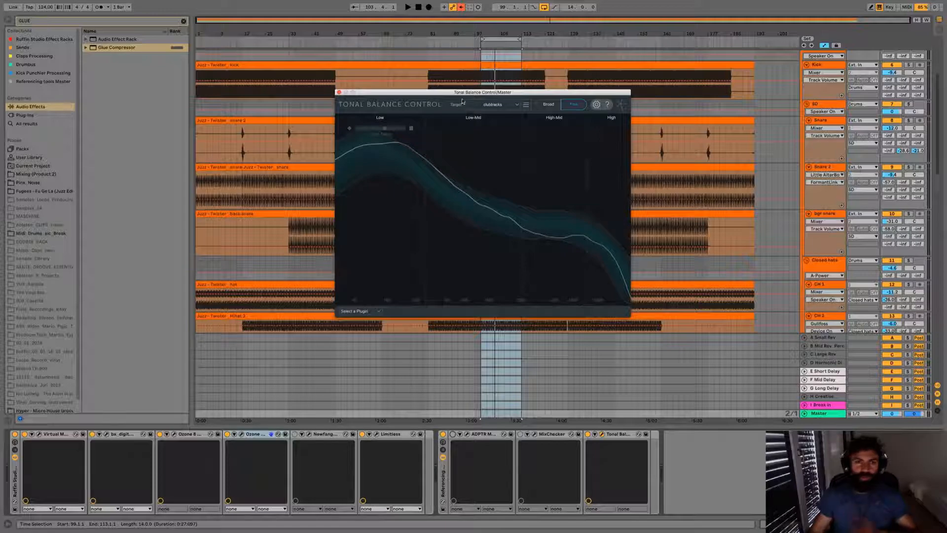
pyautogui.click(339, 92)
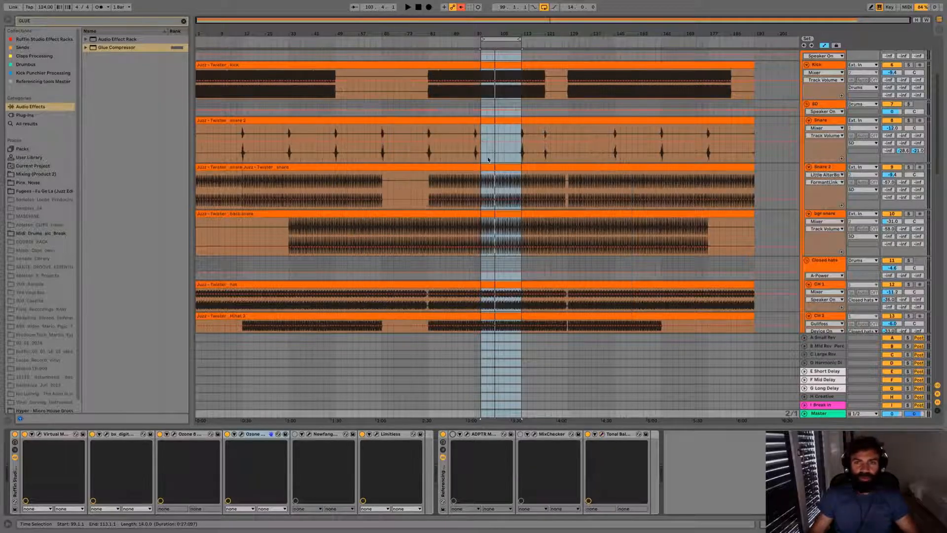
# Solo the CH 2 track in the Closed hats group and start playback.
pyautogui.scroll(-10, 489, 160)
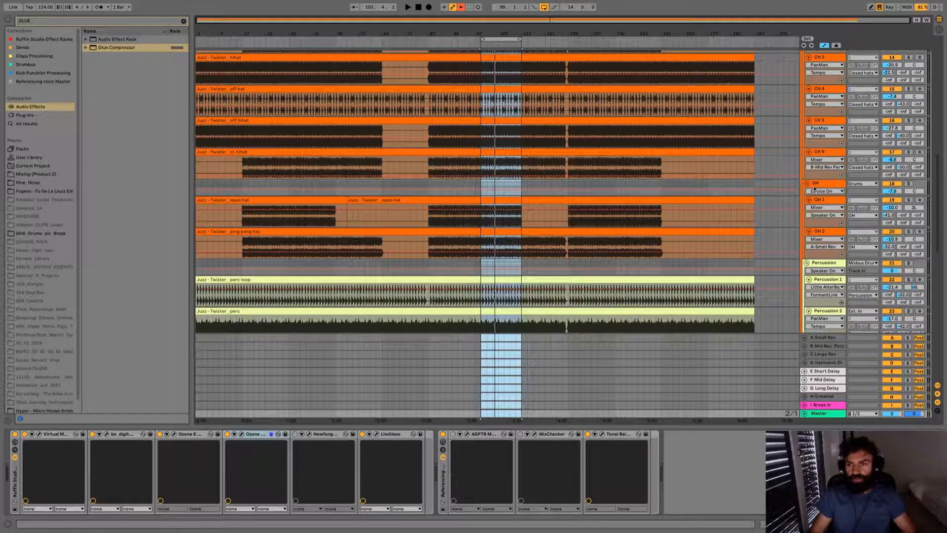
pyautogui.scroll(3, 527, 225)
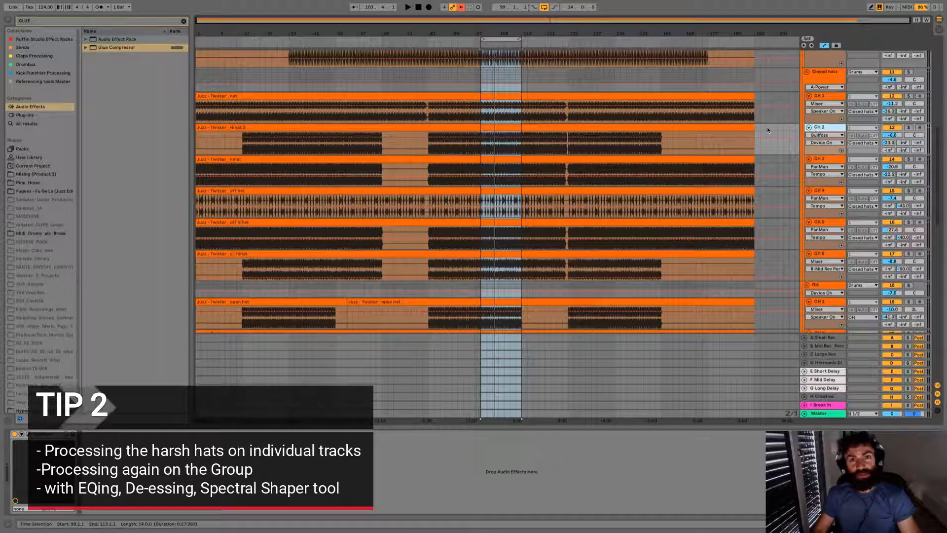
pyautogui.click(909, 128)
pyautogui.press('space')
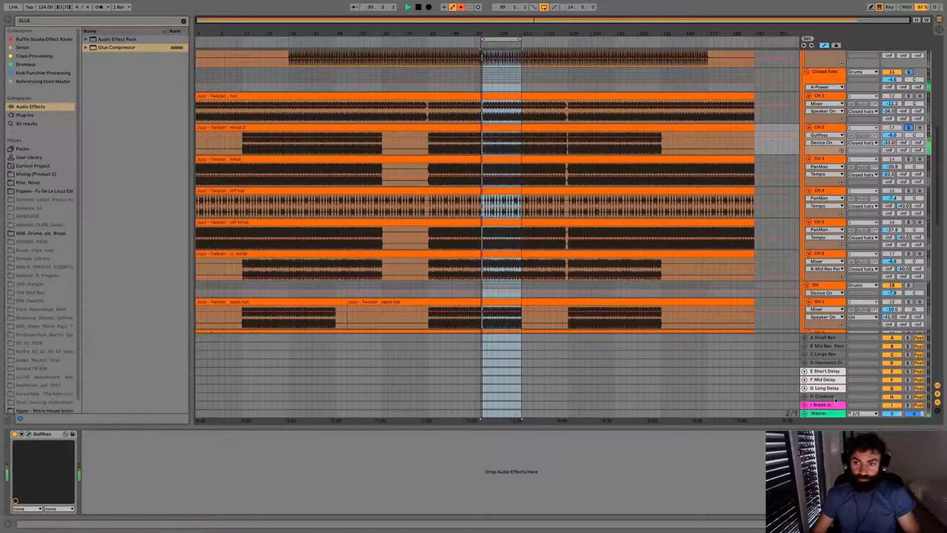
# Bring up the master's device chain, return to CH 2's devices and audition the soloed hi-hat.
pyautogui.click(828, 413)
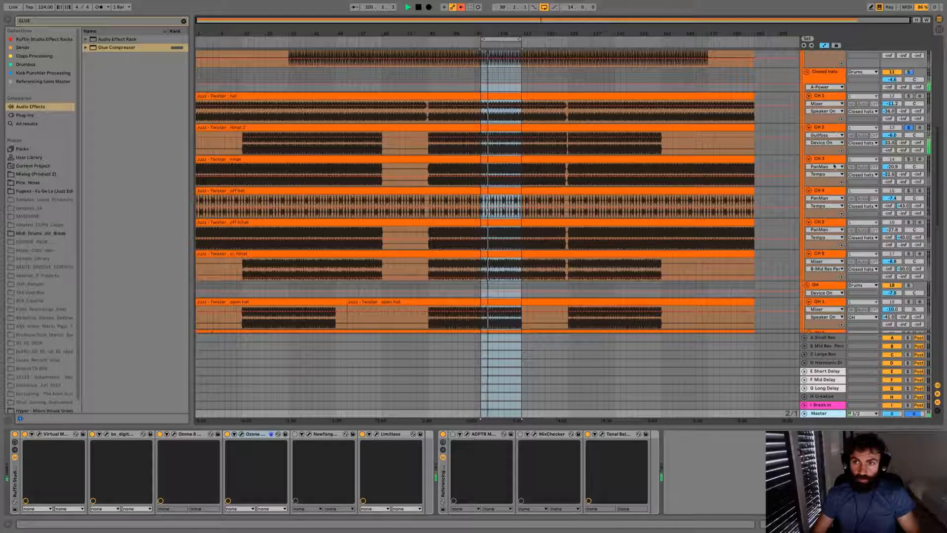
pyautogui.click(833, 129)
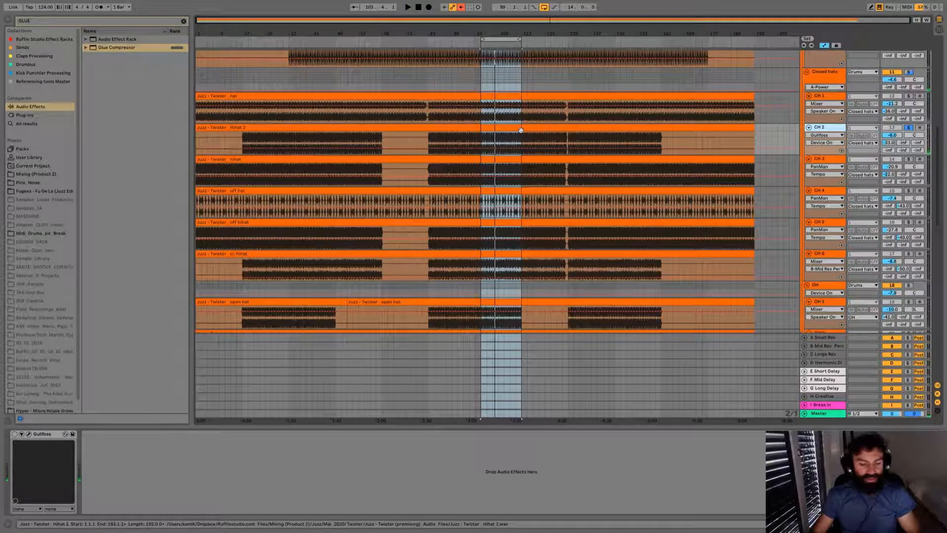
pyautogui.press('space')
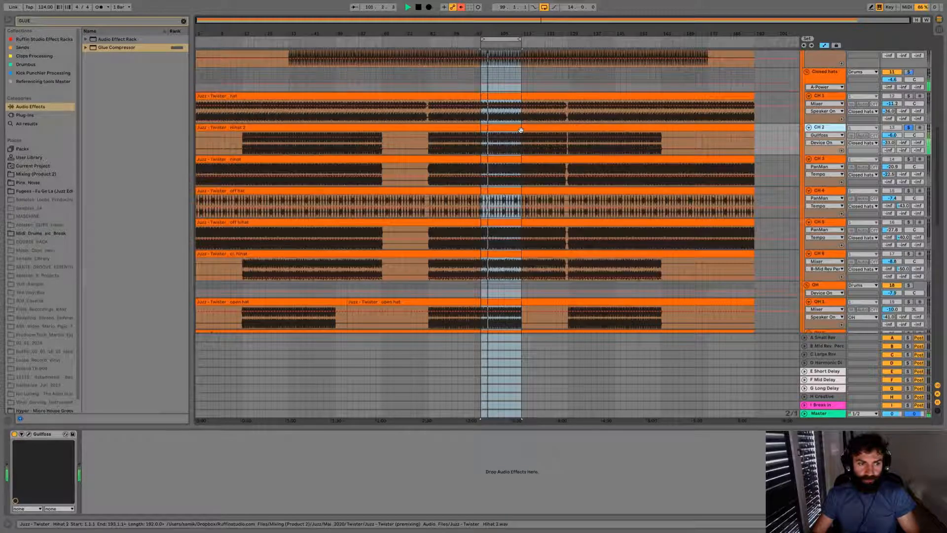
pyautogui.press('space')
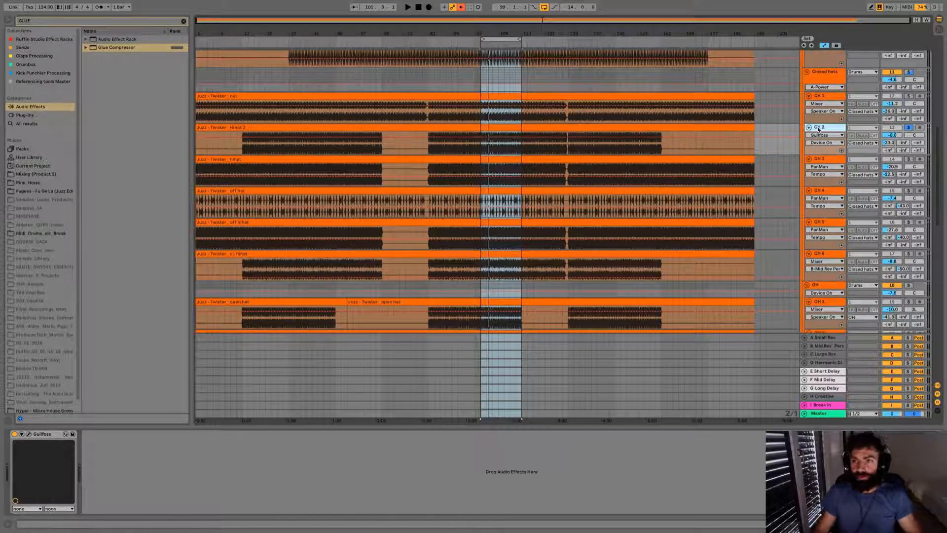
# Open the Gullfoss window on CH 2, place it below the hi-hat clips and play the soloed track through it.
pyautogui.click(28, 435)
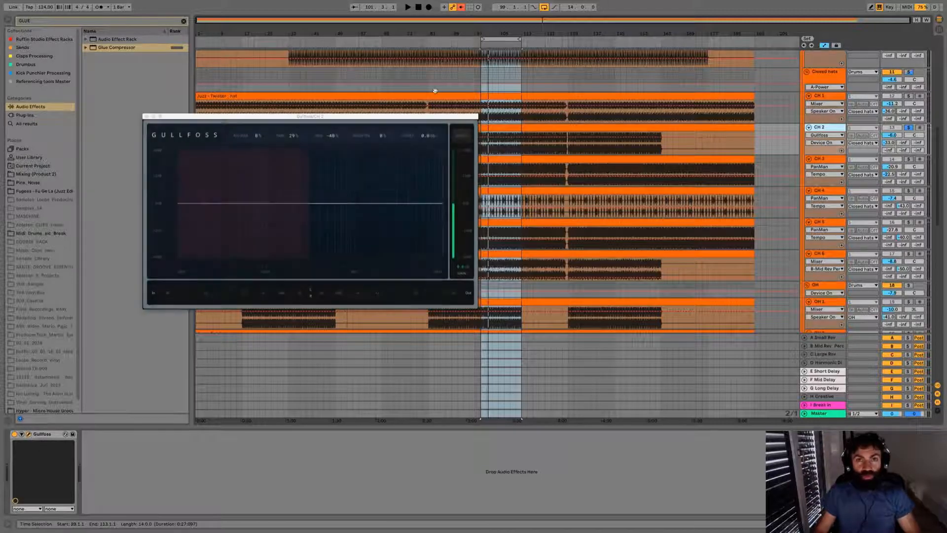
pyautogui.moveTo(424, 111); pyautogui.dragTo(596, 115)
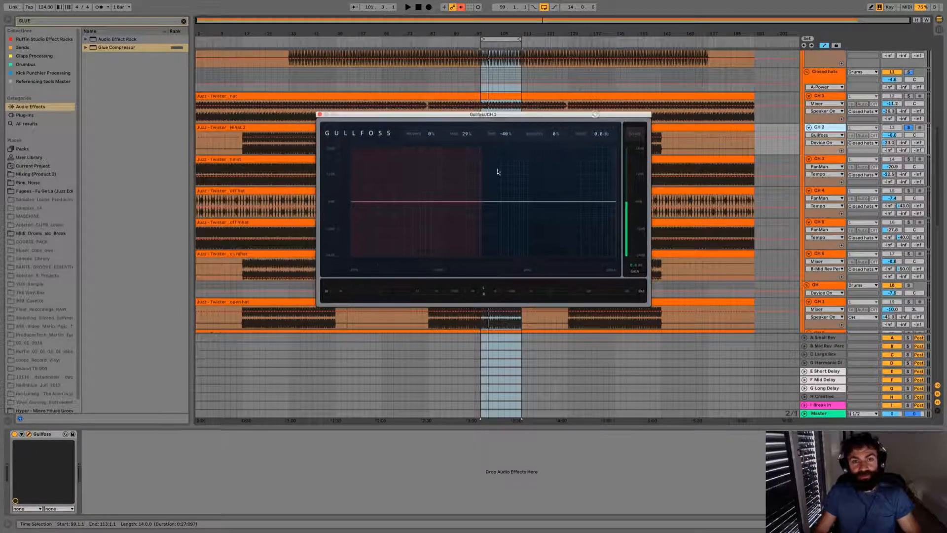
pyautogui.moveTo(504, 114); pyautogui.dragTo(484, 253)
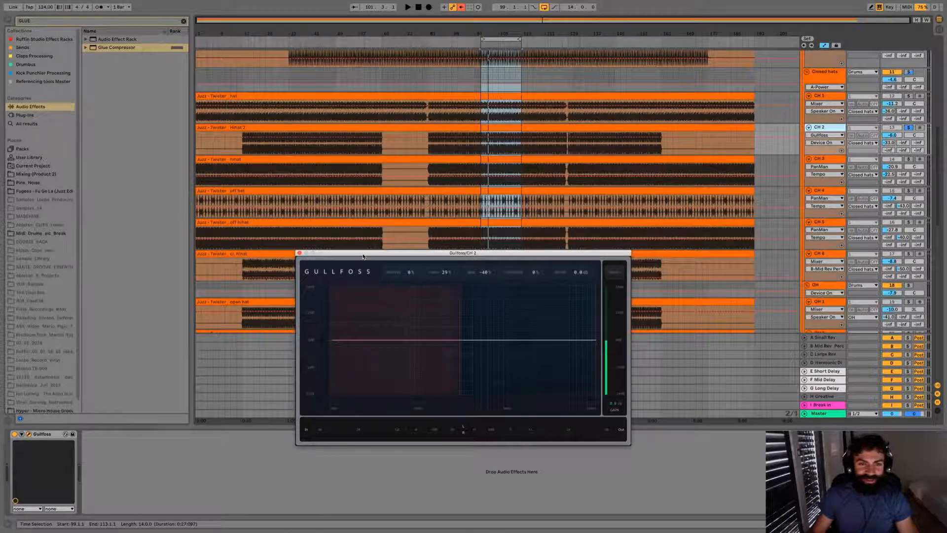
pyautogui.moveTo(363, 257); pyautogui.dragTo(361, 228)
pyautogui.press('space')
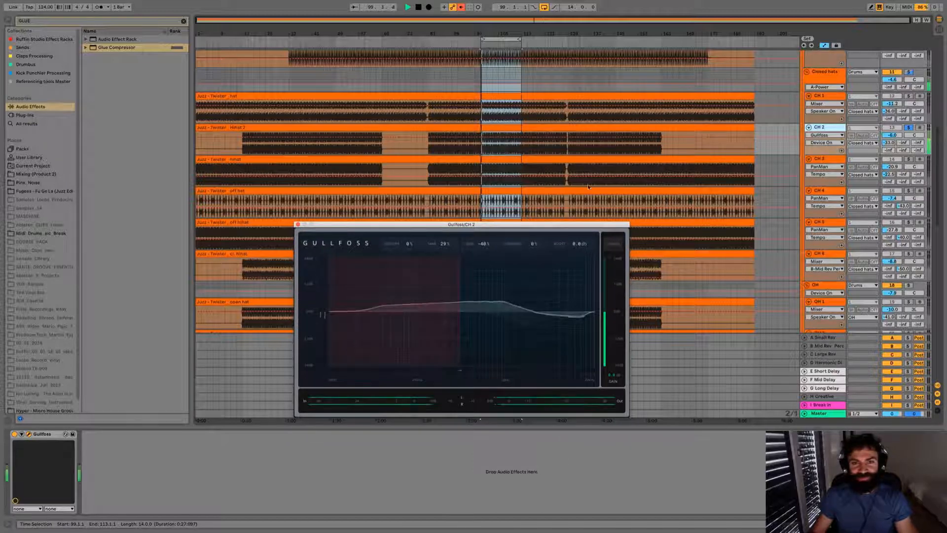
# Compare the soloed CH 2 hi-hat with and without Gullfoss by repeatedly bypassing and re-enabling the plugin during playback.
pyautogui.click(613, 244)
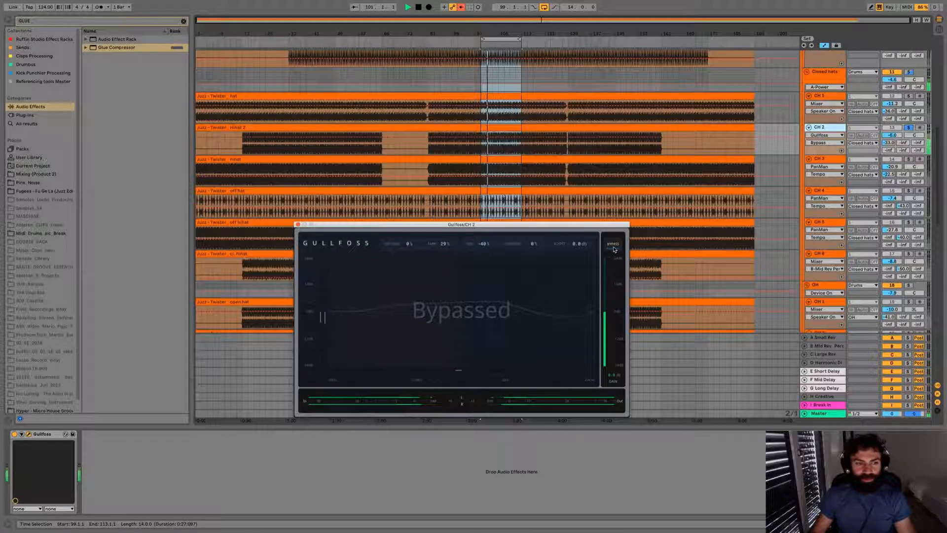
pyautogui.click(615, 249)
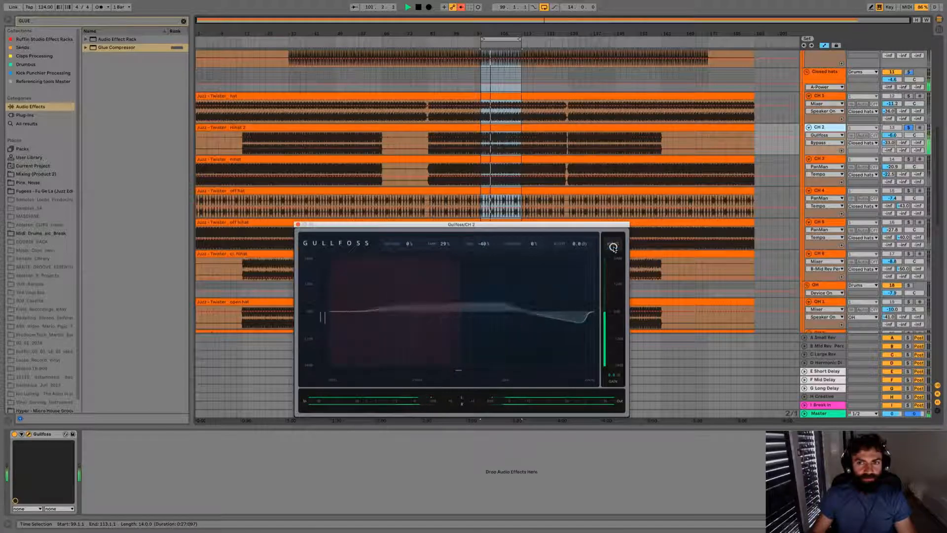
pyautogui.click(614, 249)
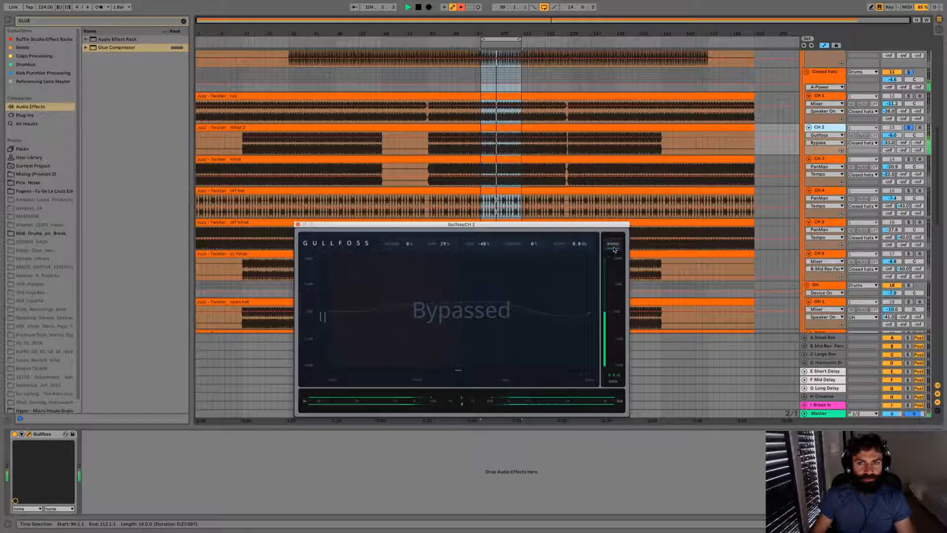
pyautogui.click(15, 435)
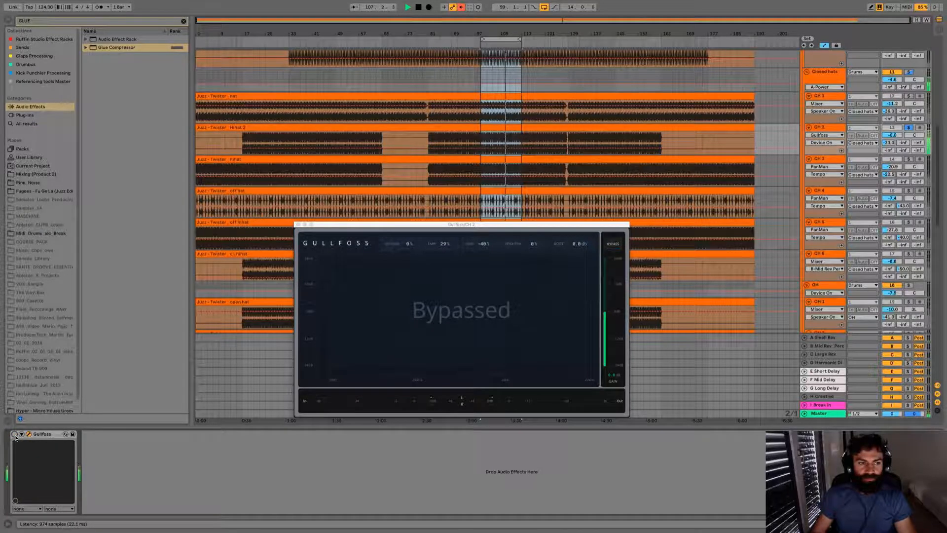
pyautogui.click(15, 435)
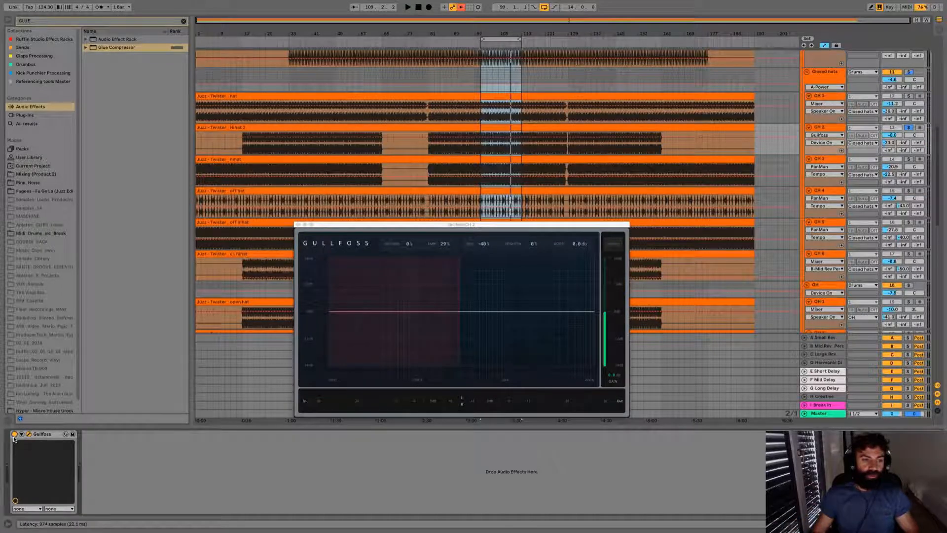
pyautogui.press('space')
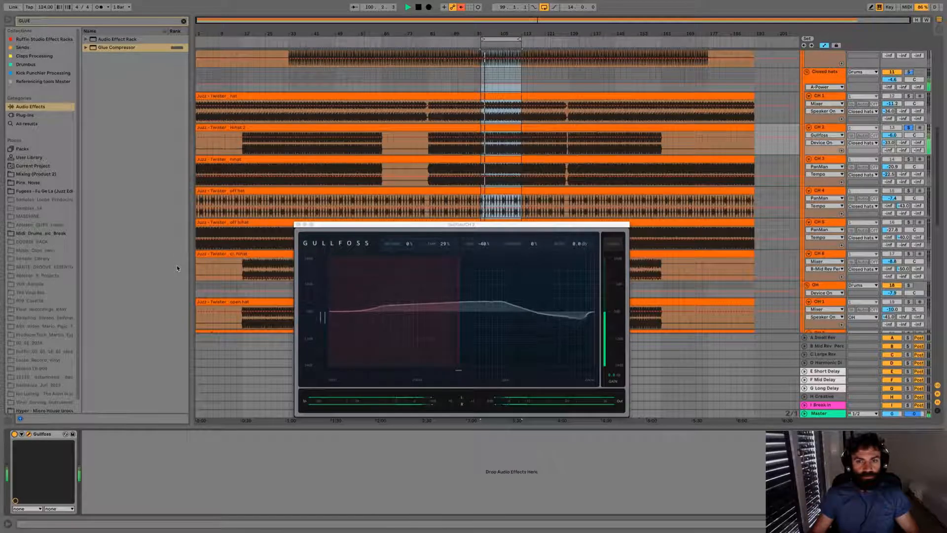
pyautogui.click(14, 434)
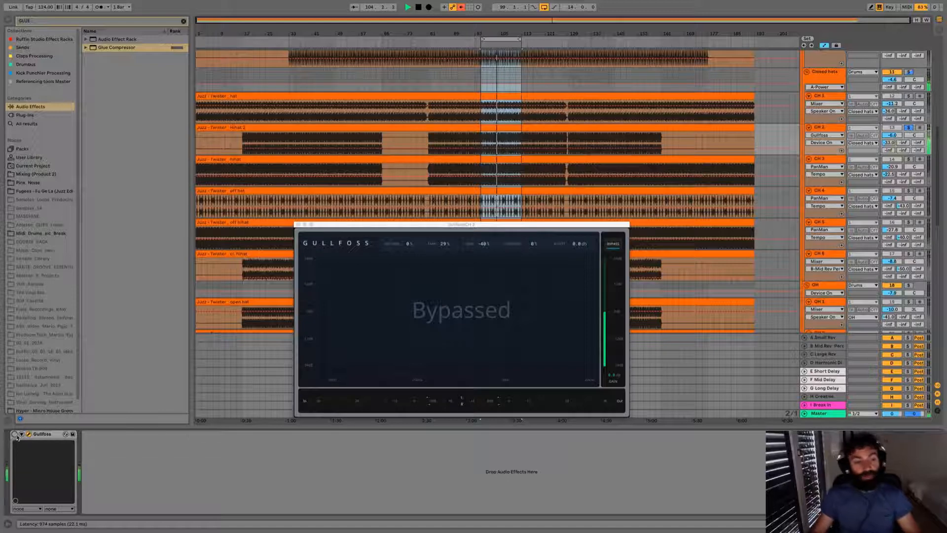
pyautogui.click(16, 435)
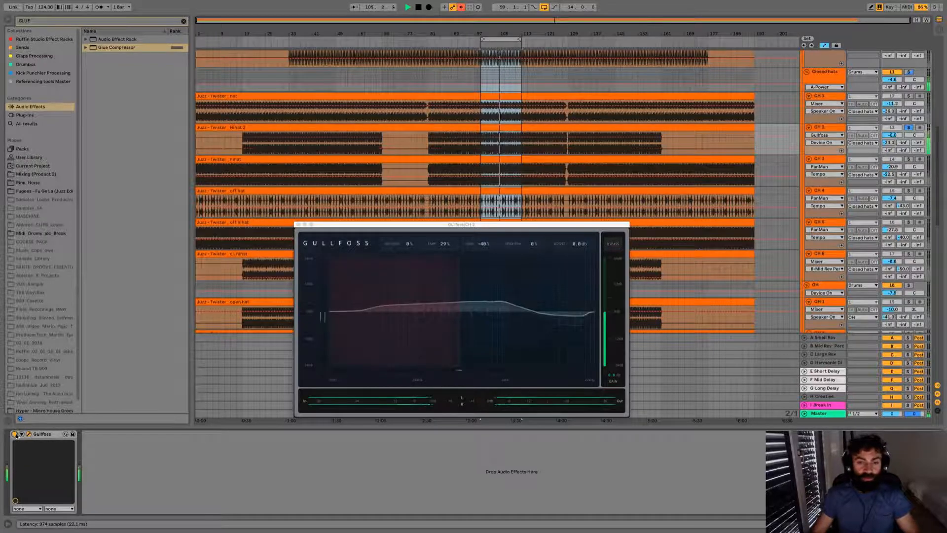
# Set Bias to -47% and Brighten to -41% in CH 2's Gullfoss, raise Tame, close the plugin window and stop playback.
pyautogui.click(533, 246)
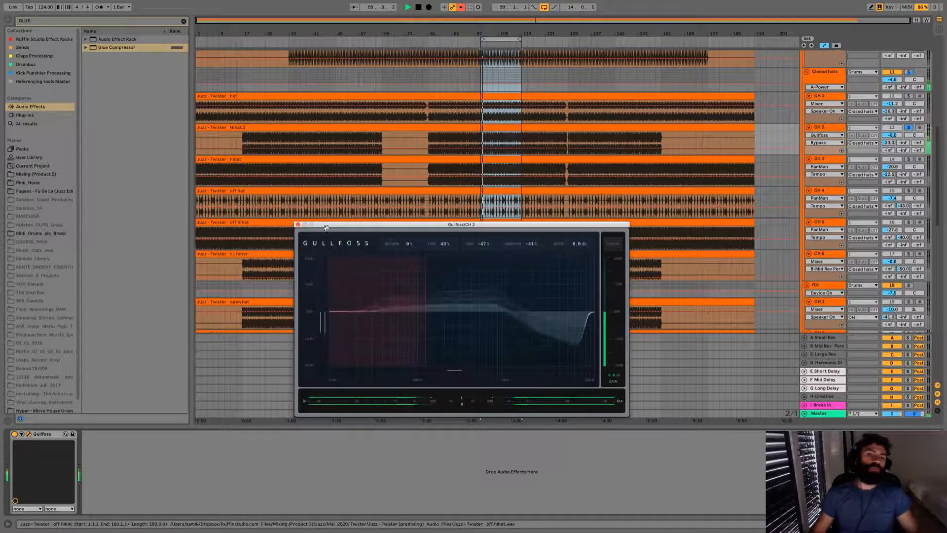
pyautogui.click(298, 225)
pyautogui.press('space')
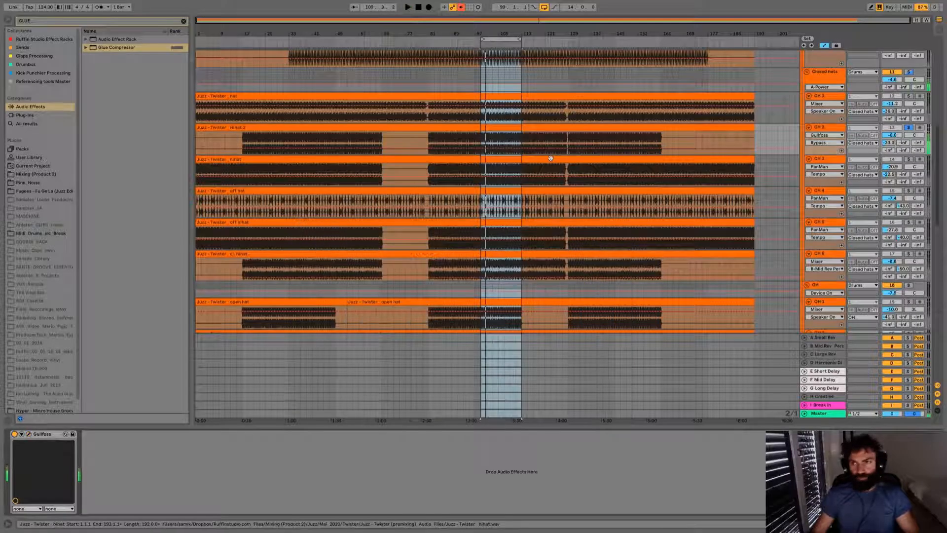
# Switch off Gullfoss on CH 2 and find an EQ plug-in in the browser, loading the iZotope Ozone Equalizer after it.
pyautogui.click(821, 128)
pyautogui.scroll(2, 693, 190)
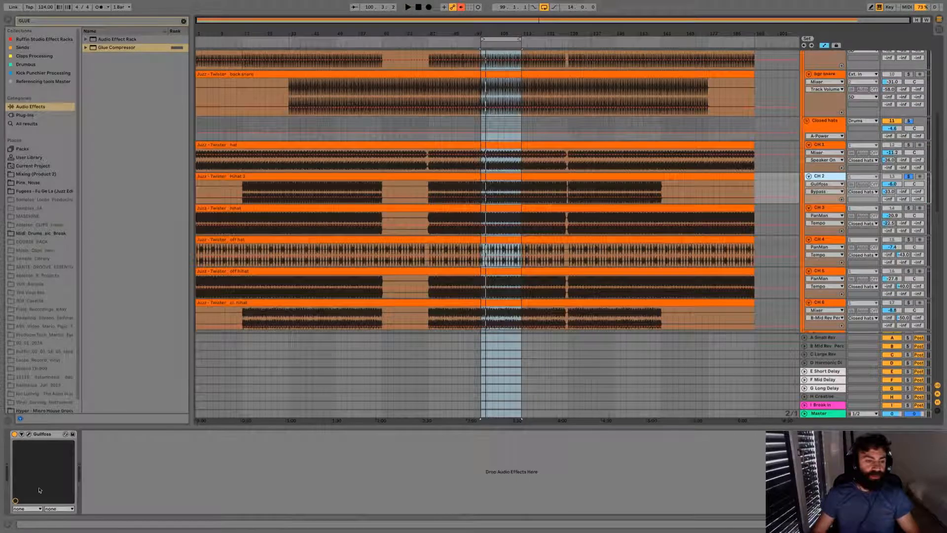
pyautogui.click(14, 434)
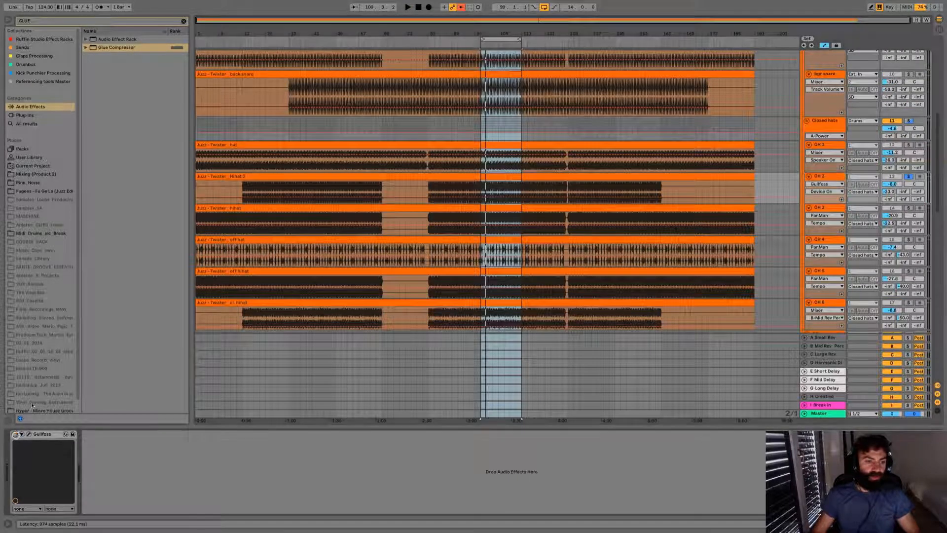
pyautogui.click(182, 21)
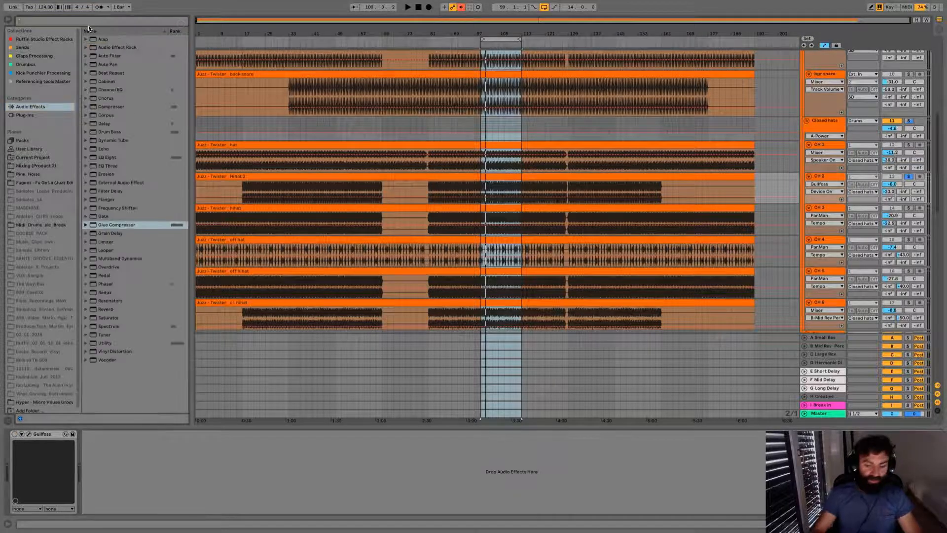
pyautogui.click(120, 21)
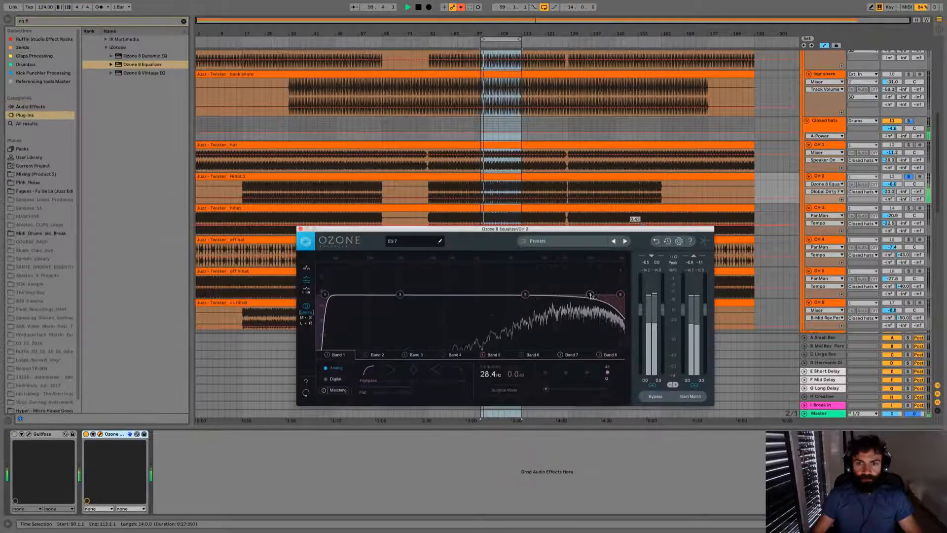
# Shape Band 7 of CH 2's equalizer into a bell cut of -2.3 dB at 9.97 kHz with Q 0.6 and compare it bypassed.
pyautogui.moveTo(590, 295); pyautogui.dragTo(598, 260)
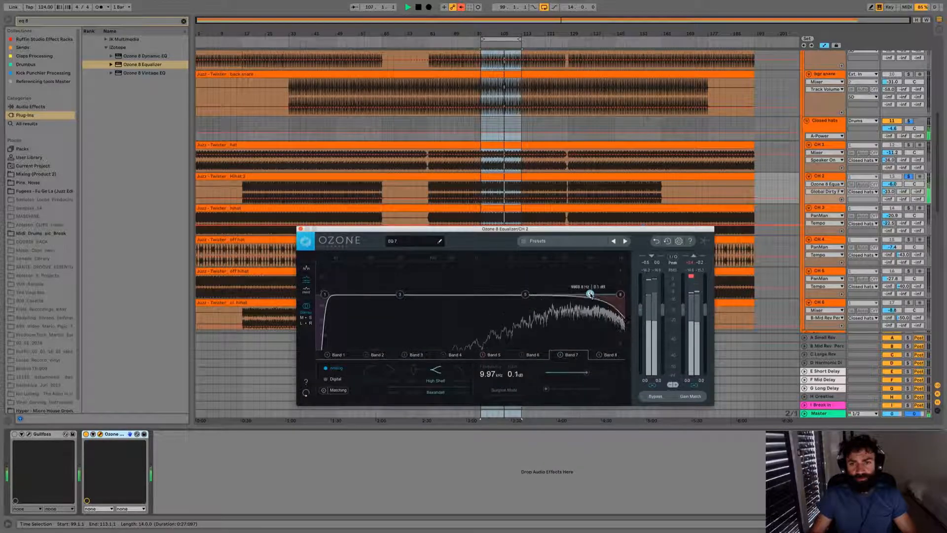
pyautogui.moveTo(590, 295); pyautogui.dragTo(591, 300)
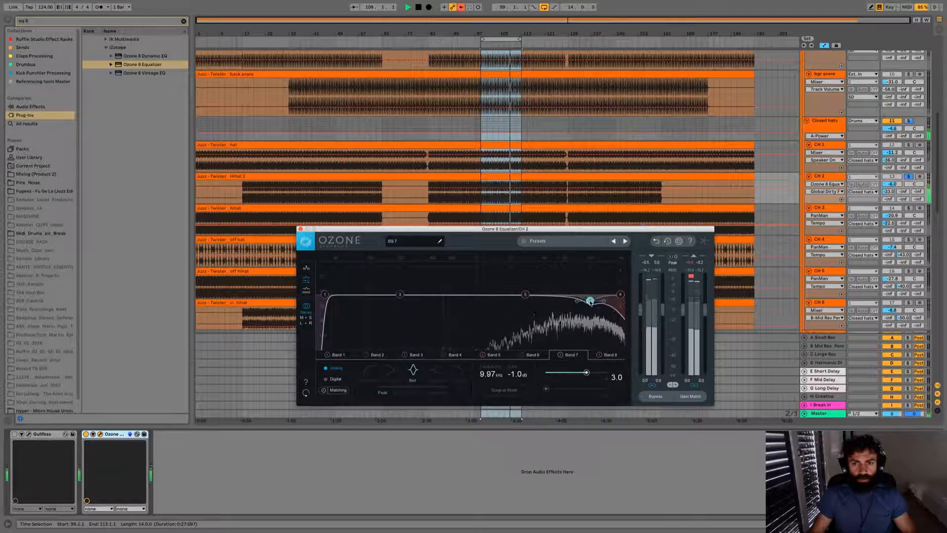
pyautogui.moveTo(590, 302); pyautogui.dragTo(572, 310)
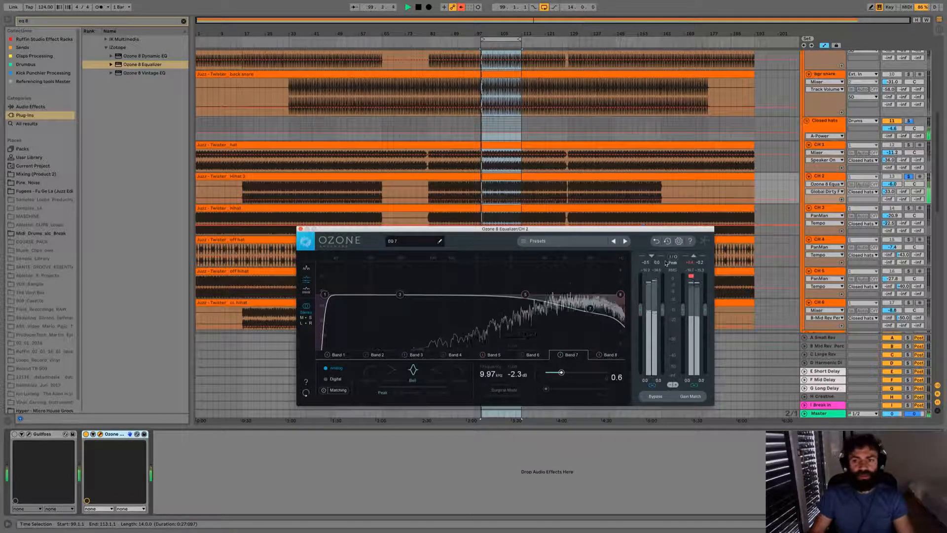
pyautogui.click(694, 279)
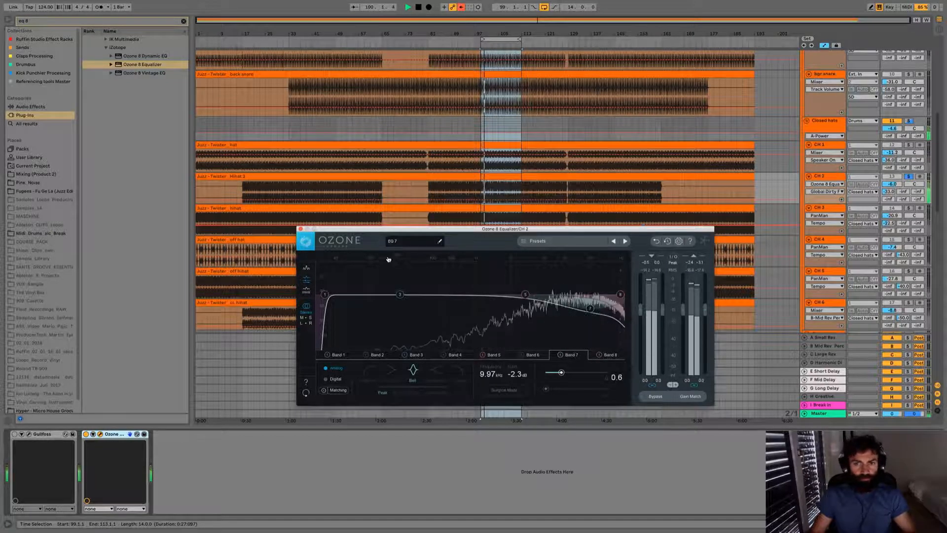
pyautogui.click(562, 356)
pyautogui.click(563, 356)
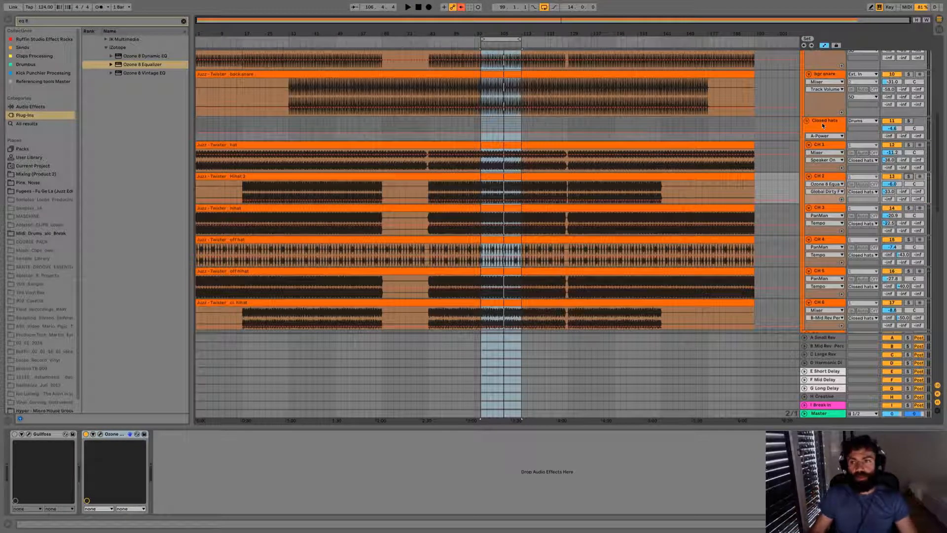
# Open the Virtual Mix Rack on the Closed hats group, solo the group and start playback.
pyautogui.click(822, 122)
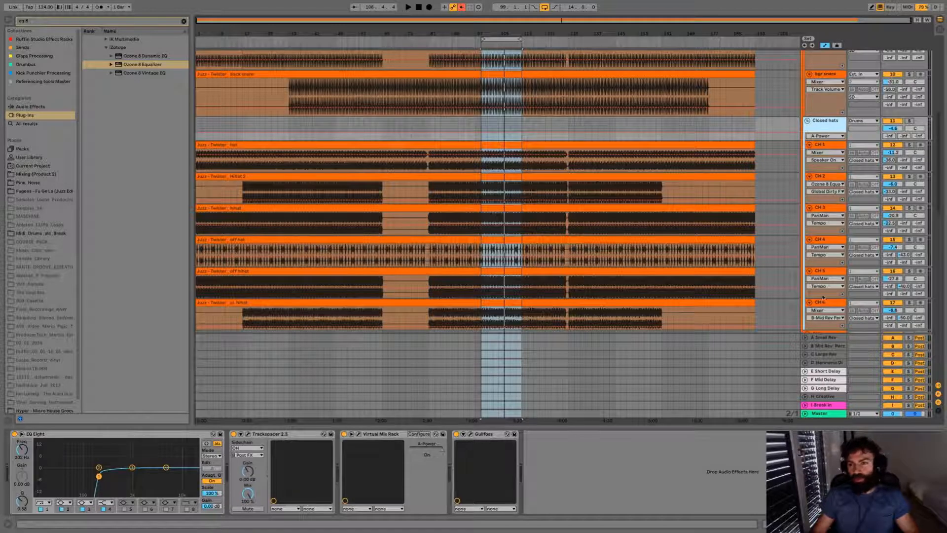
pyautogui.scroll(5, 805, 236)
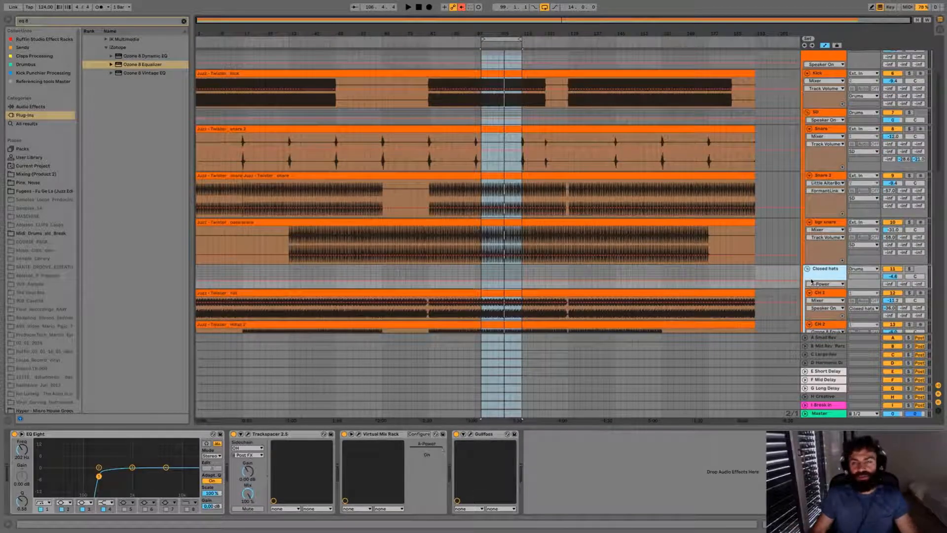
pyautogui.scroll(-6, 812, 281)
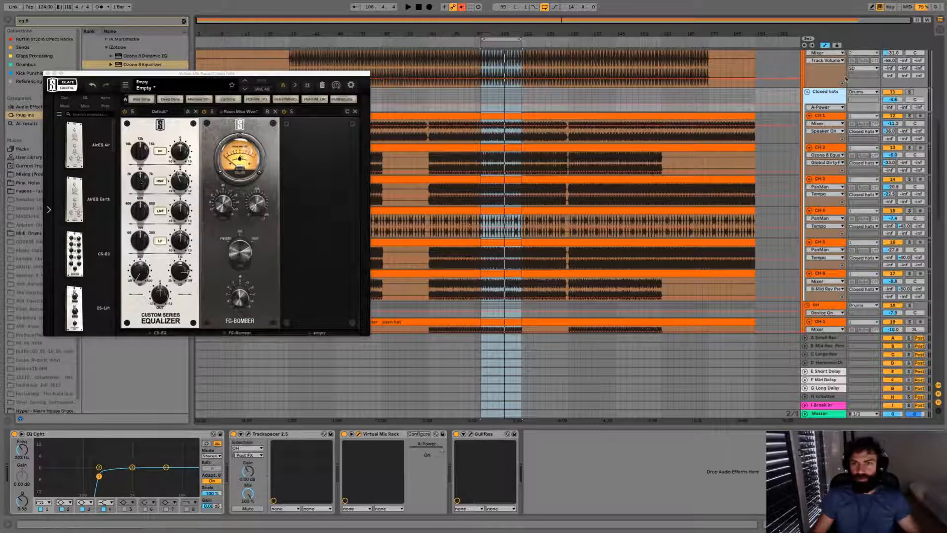
pyautogui.click(910, 92)
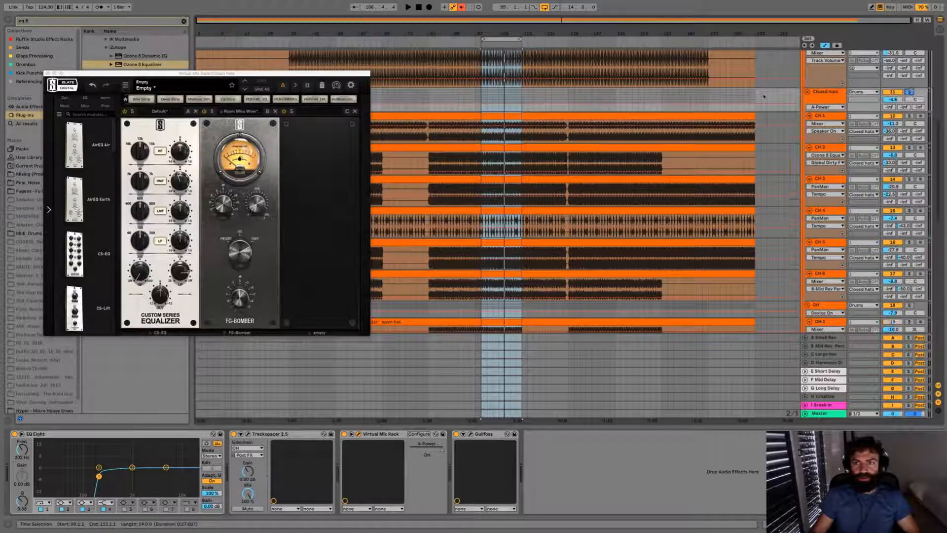
pyautogui.press('space')
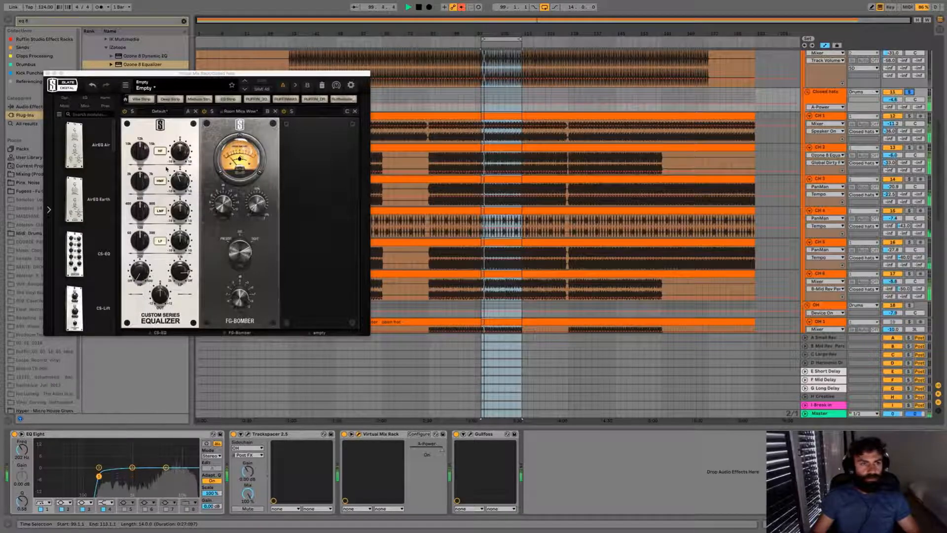
# Compare the Closed hats with the Custom Series Equalizer bypassed and with its HMF band off and on, and close the rack.
pyautogui.click(125, 114)
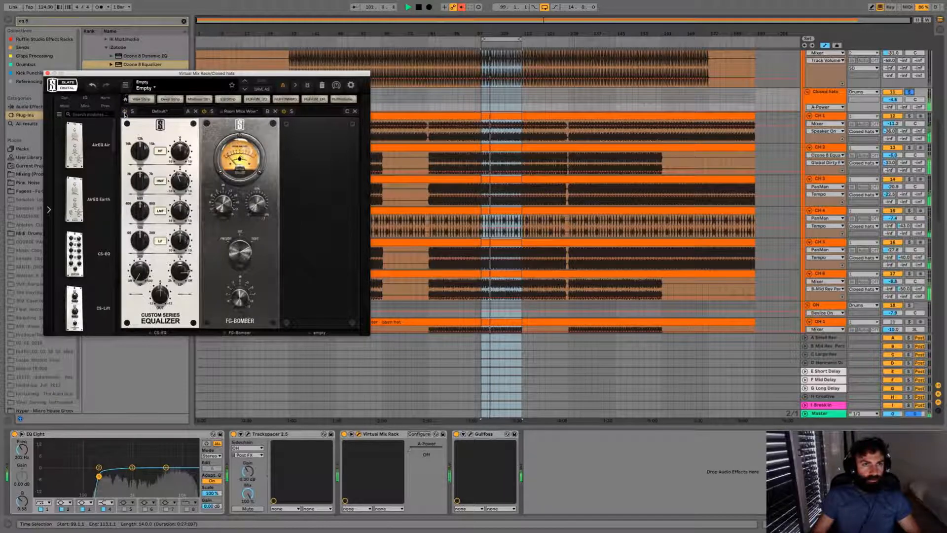
pyautogui.click(157, 181)
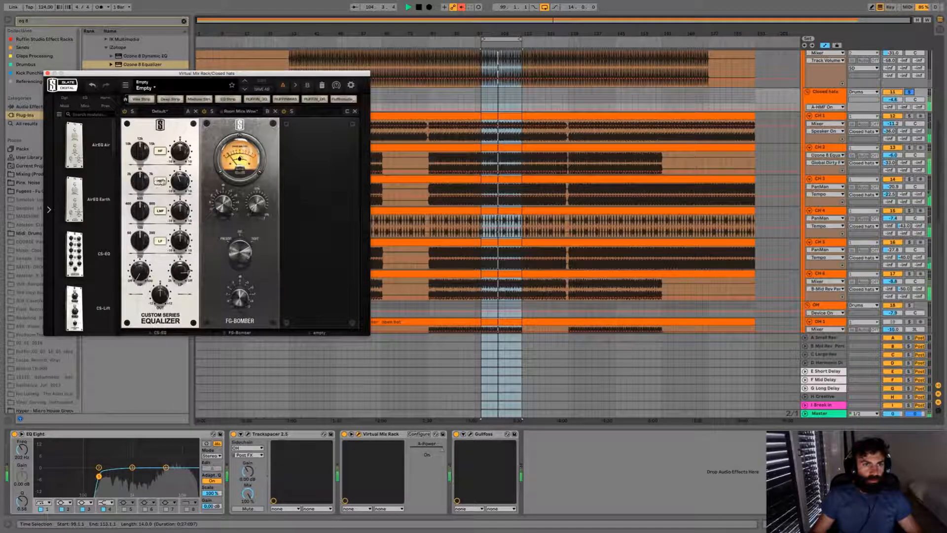
pyautogui.click(163, 186)
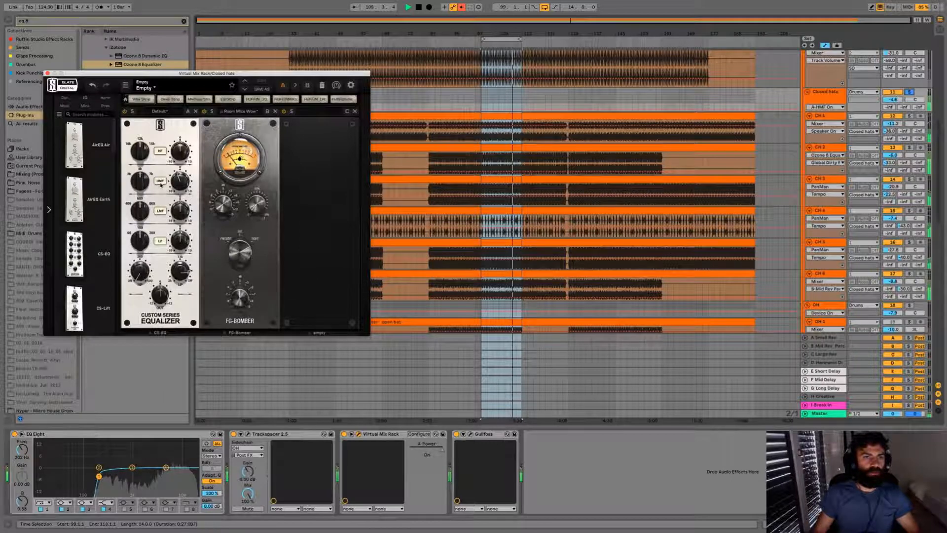
pyautogui.click(160, 182)
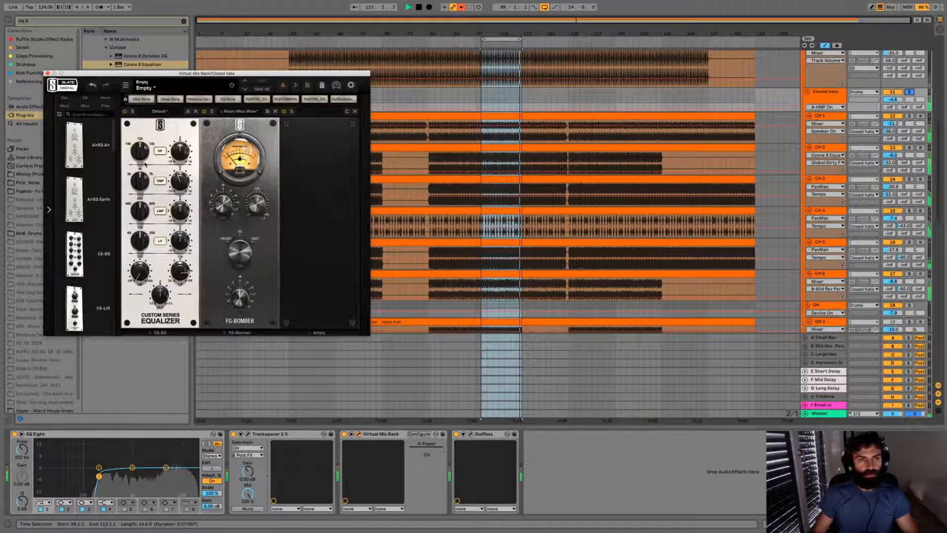
pyautogui.click(47, 74)
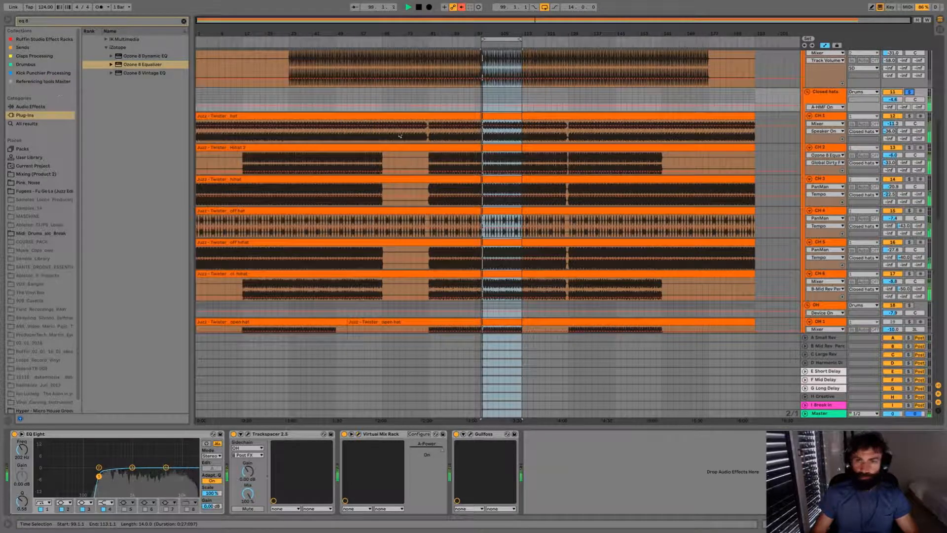
# Solo the OH group, open its Gullfoss and play the open hats while examining the plugin's Tame setting.
pyautogui.scroll(-5, 592, 178)
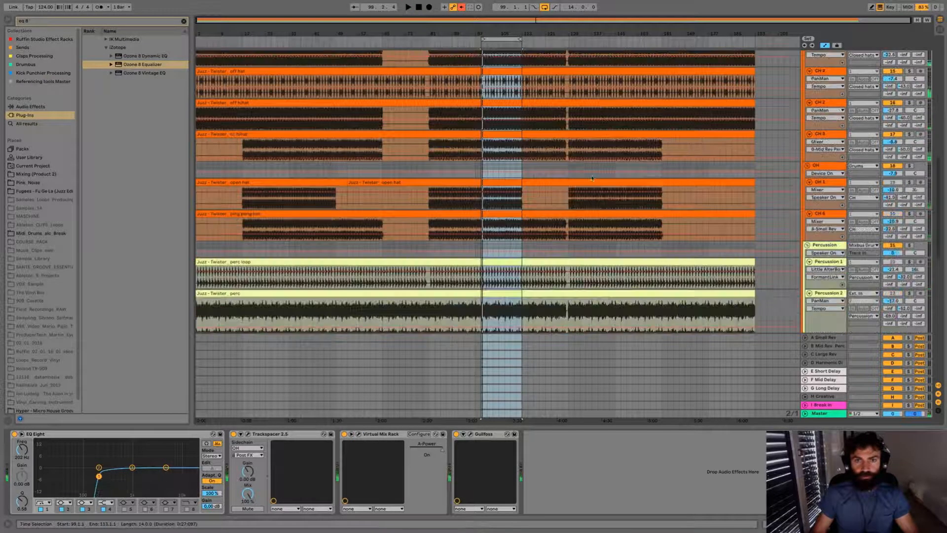
pyautogui.click(819, 167)
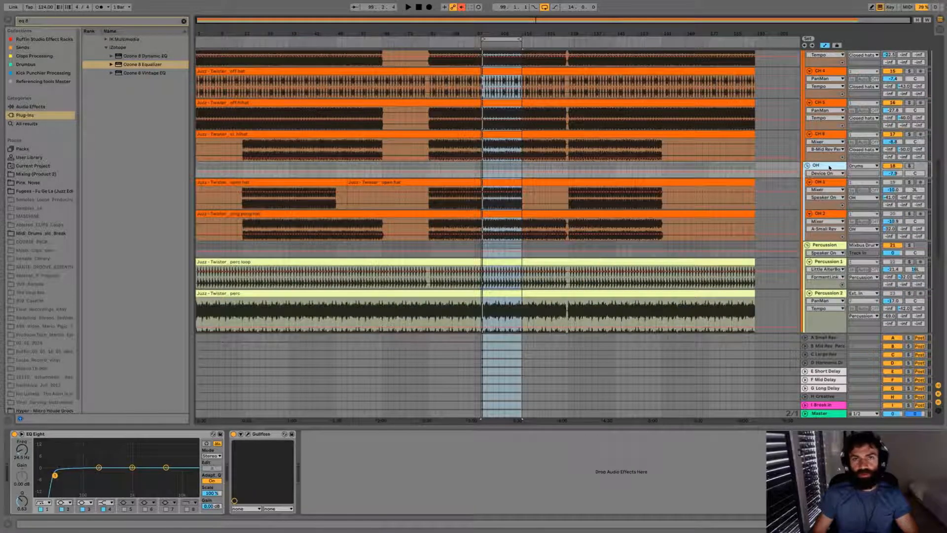
pyautogui.click(910, 166)
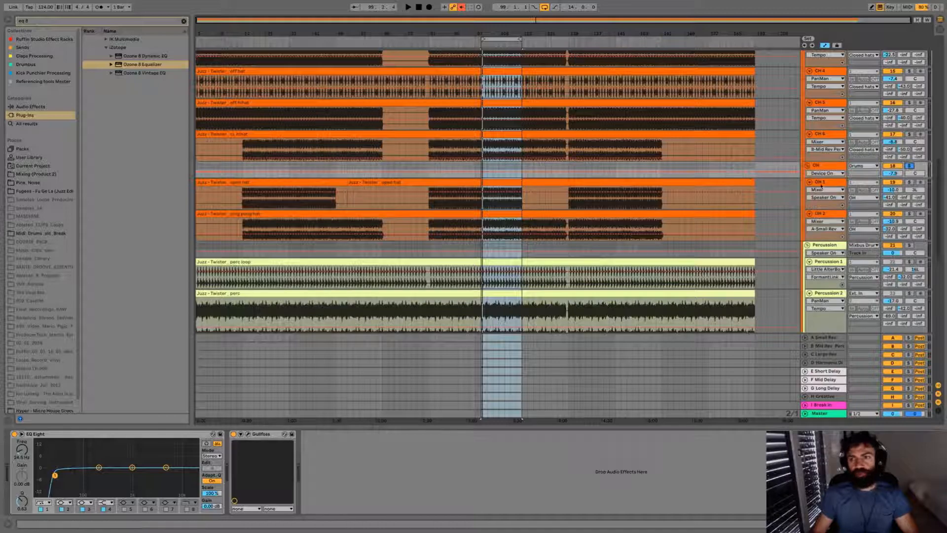
pyautogui.click(818, 167)
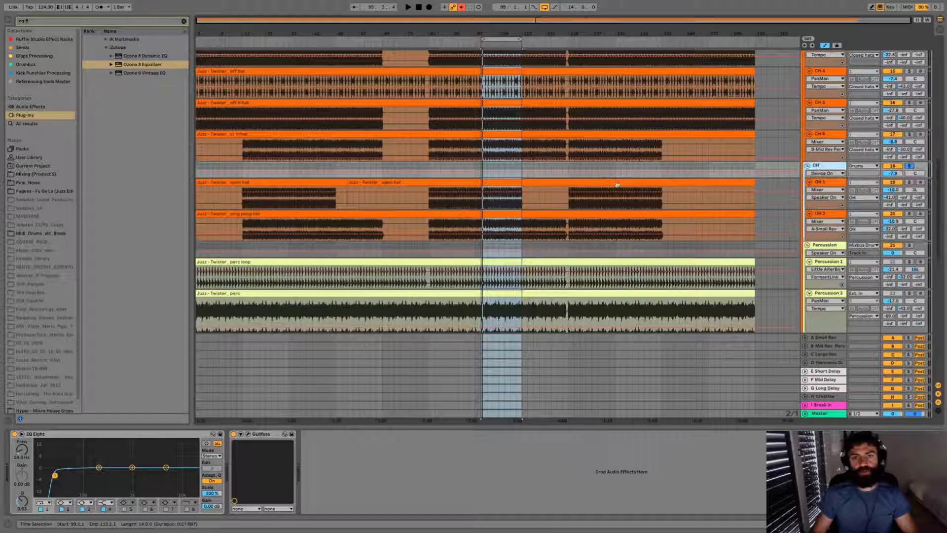
pyautogui.press('space')
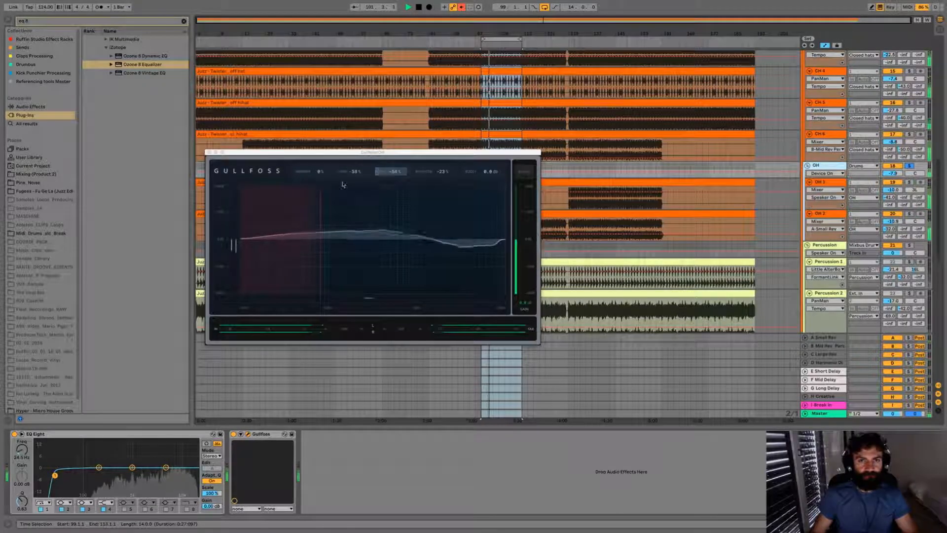
pyautogui.click(352, 173)
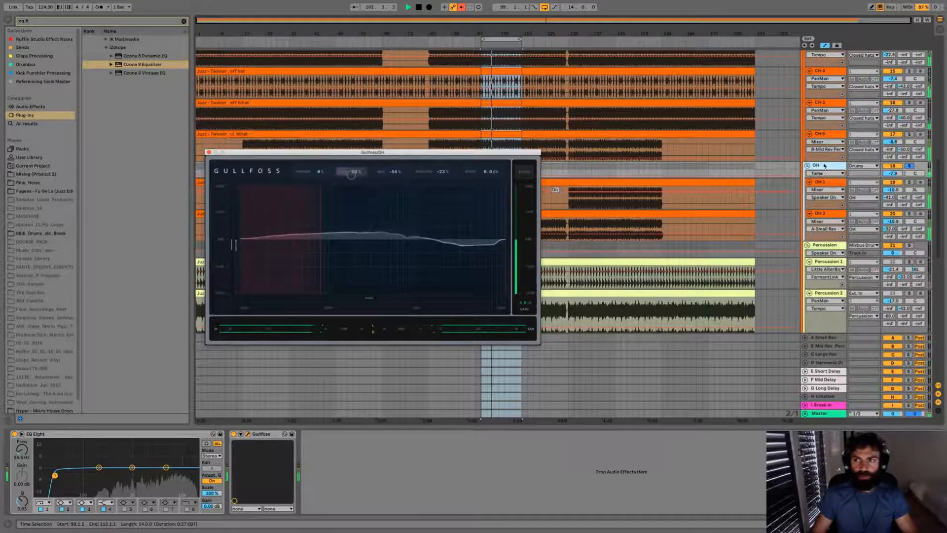
# Solo the OH group, listen to it with Gullfoss bypassed, and close the plugin with playback stopped.
pyautogui.click(910, 167)
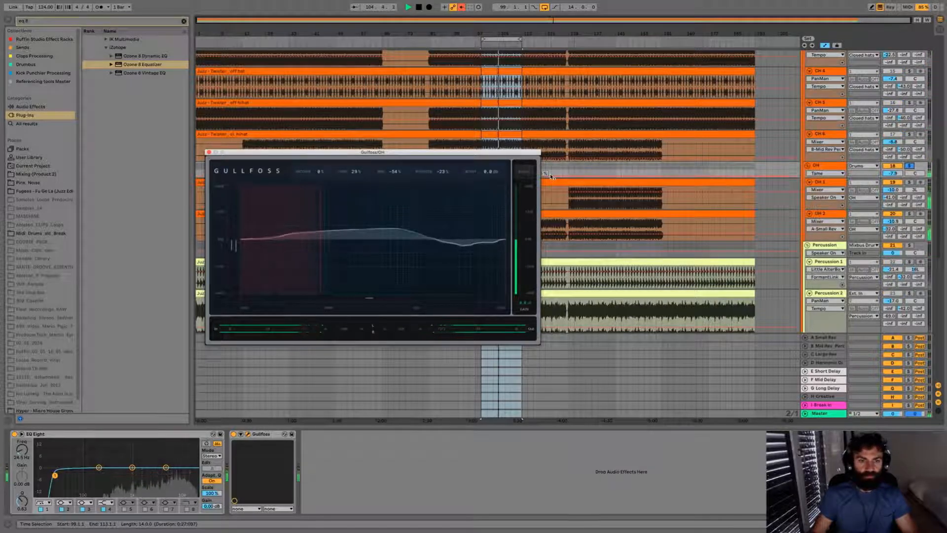
pyautogui.click(525, 172)
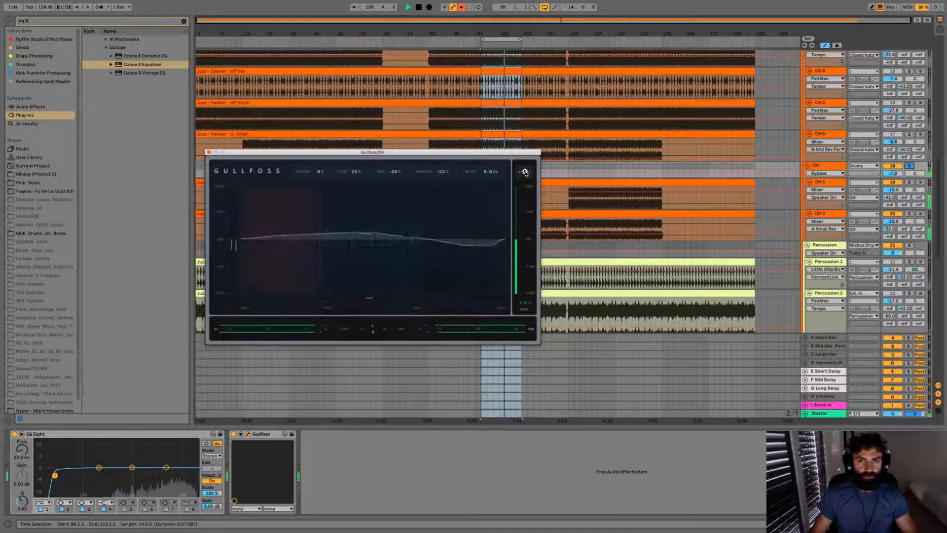
pyautogui.press('space')
pyautogui.click(209, 153)
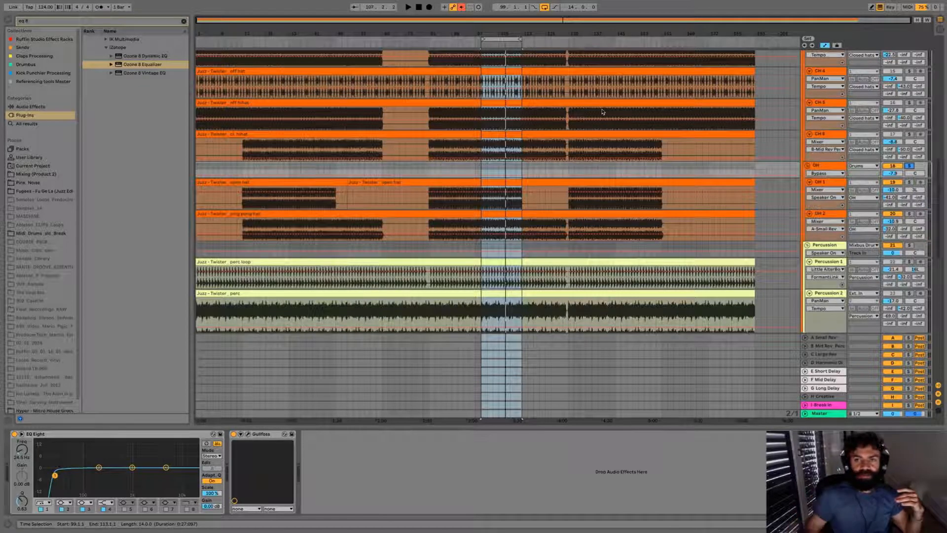
# Review the device chains of the OH group, OH 1, OH 2, the Closed hats group and CH 4.
pyautogui.click(820, 166)
pyautogui.click(820, 182)
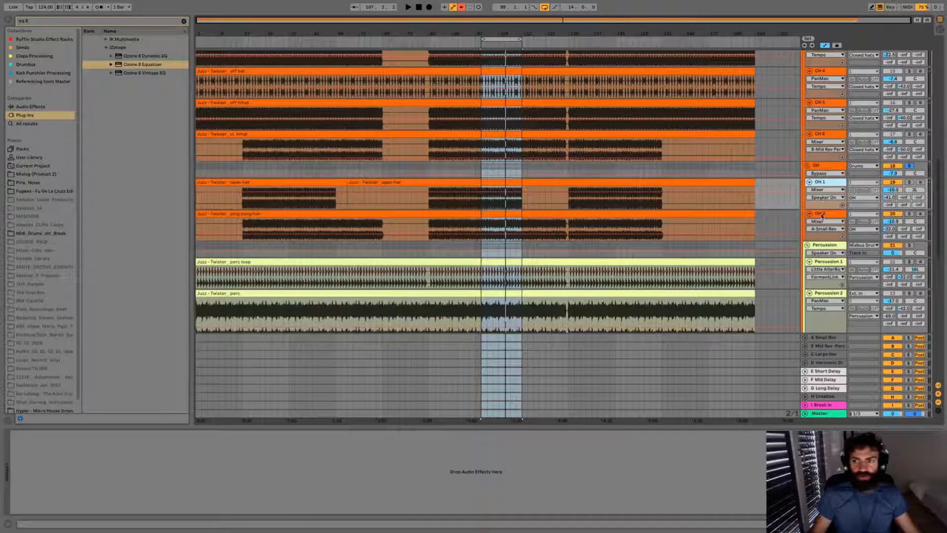
pyautogui.click(820, 213)
pyautogui.click(817, 166)
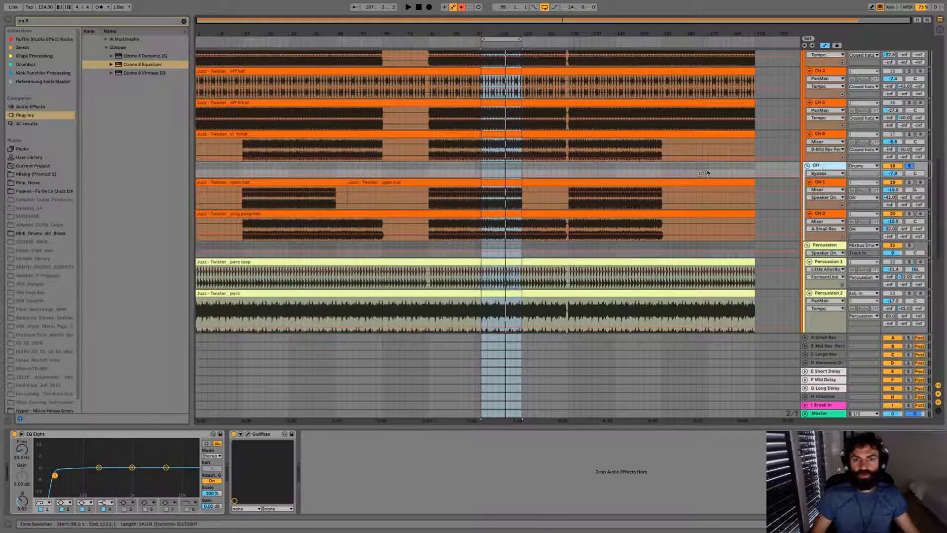
pyautogui.scroll(1, 614, 185)
pyautogui.scroll(5, 613, 185)
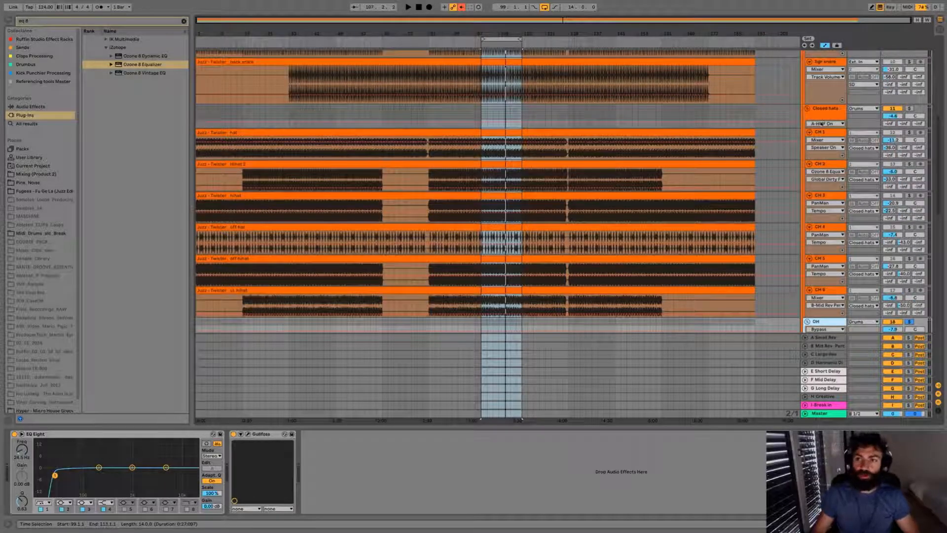
pyautogui.click(829, 109)
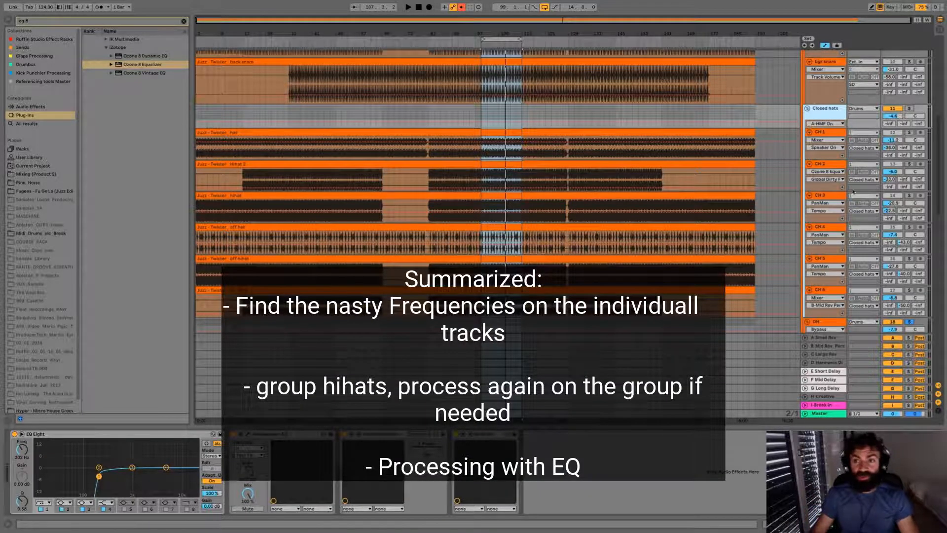
pyautogui.click(818, 228)
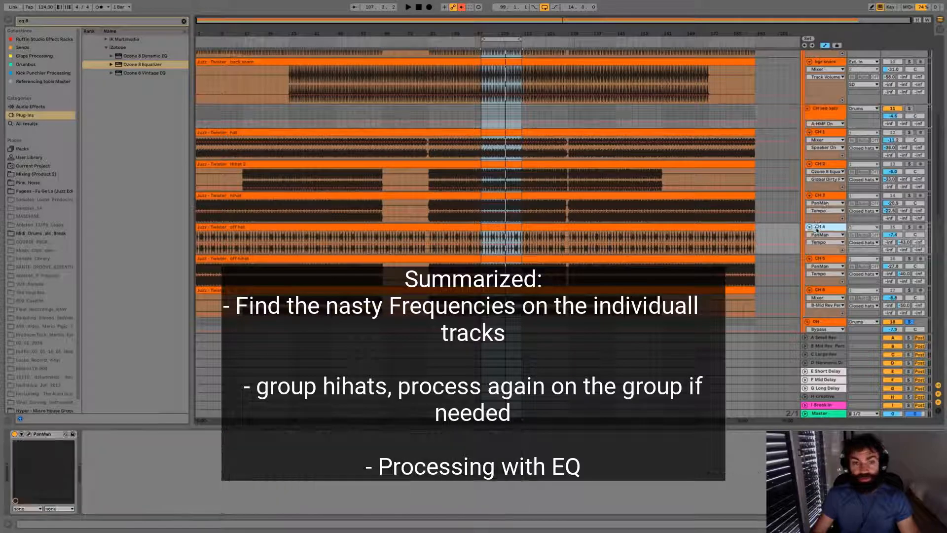
# Switch on Gullfoss on CH 2, view its settings and close the plugin.
pyautogui.click(820, 165)
pyautogui.click(14, 434)
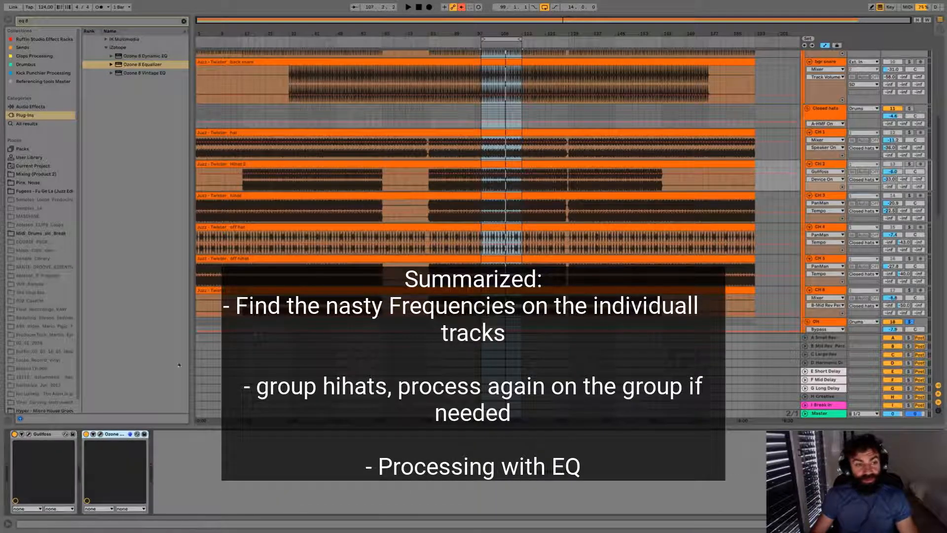
pyautogui.click(29, 434)
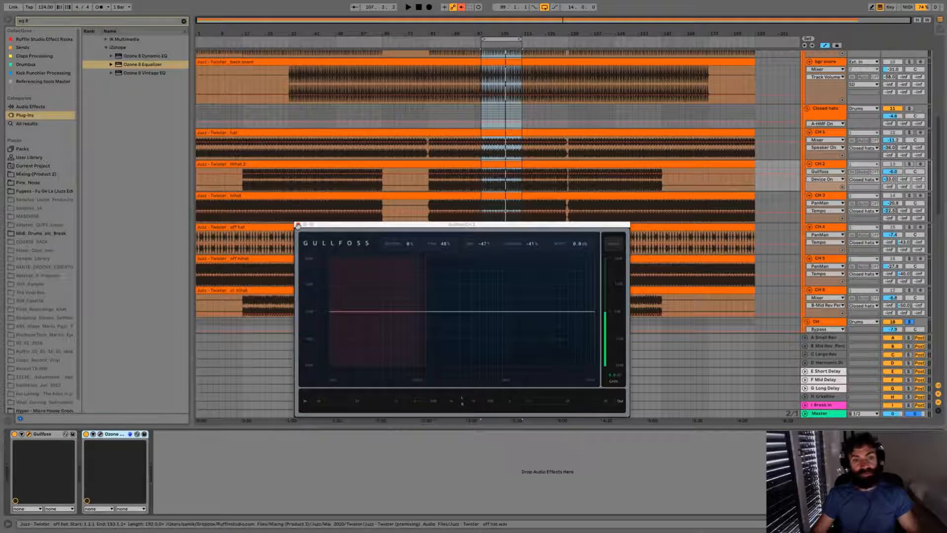
pyautogui.click(297, 225)
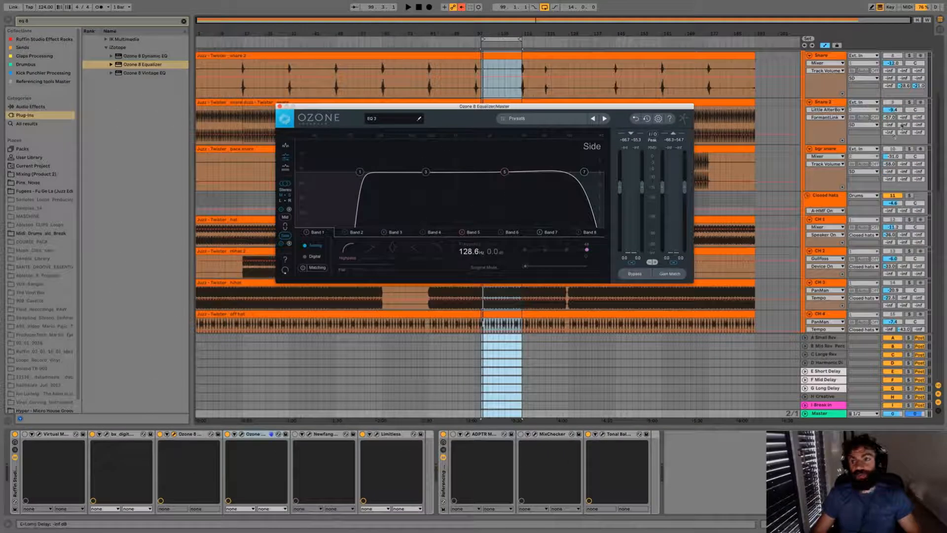
# Set the master equalizer's Side low-pass on Band 7 to 13.4 kHz with the steepest slope while the hats play.
pyautogui.scroll(5, 894, 136)
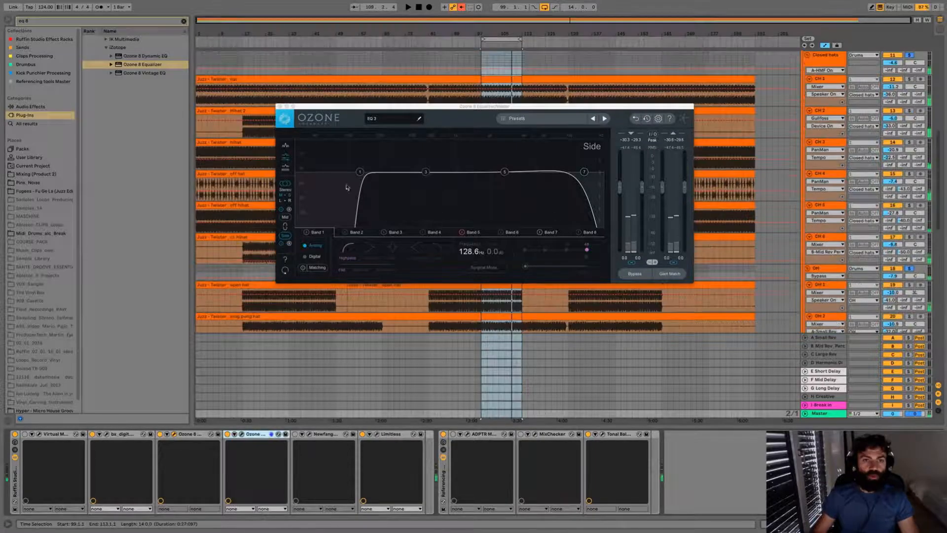
pyautogui.click(585, 173)
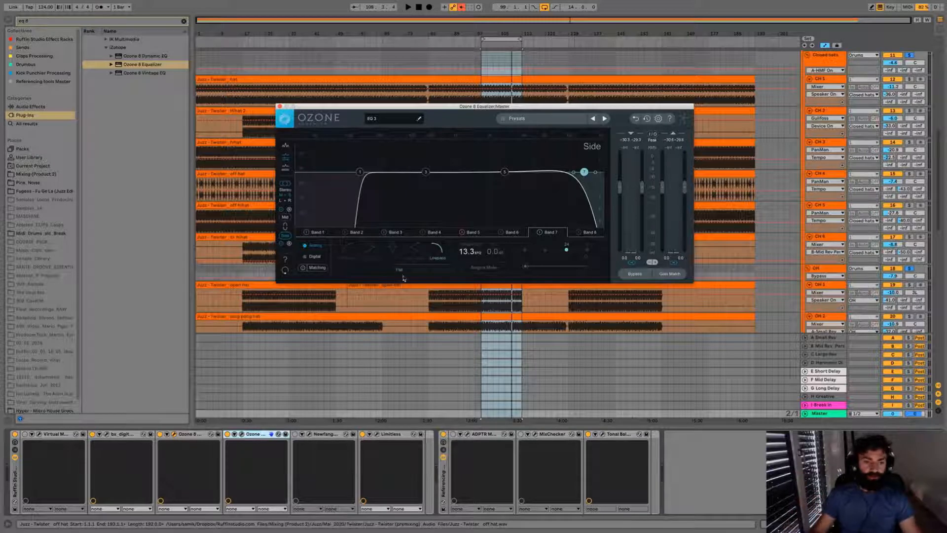
pyautogui.press('space')
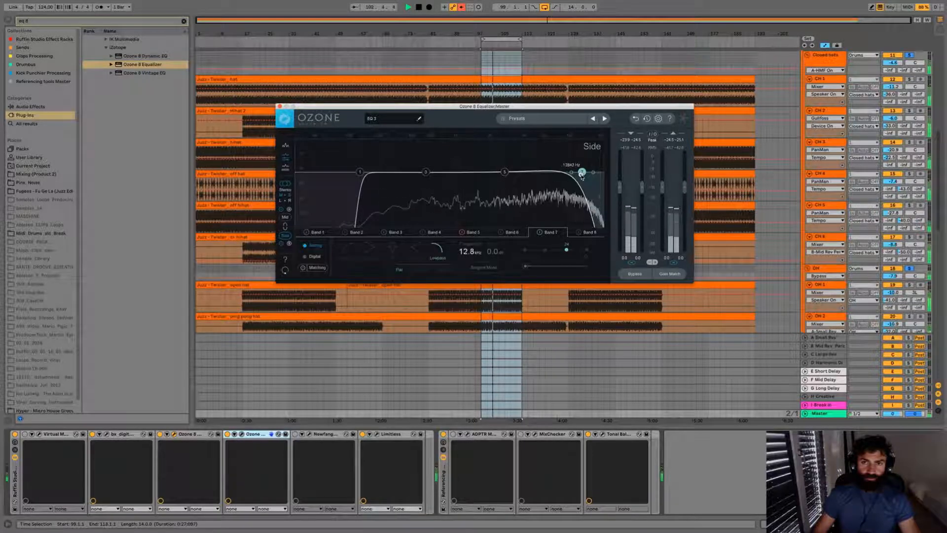
pyautogui.click(587, 252)
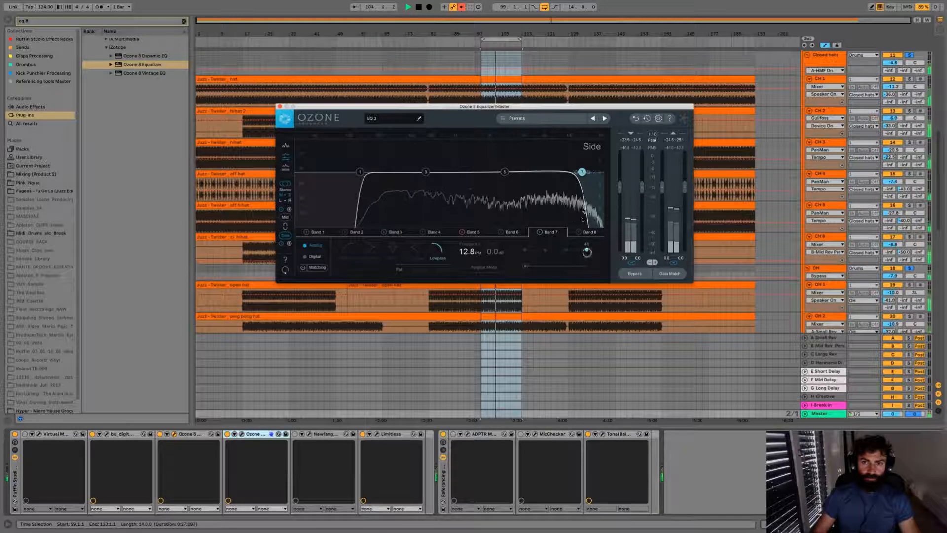
pyautogui.moveTo(583, 175); pyautogui.dragTo(581, 174)
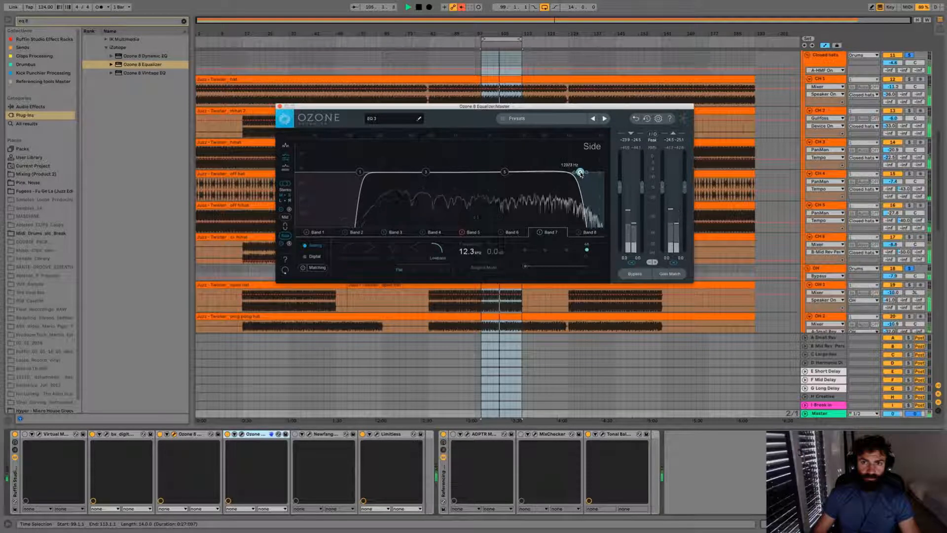
pyautogui.click(539, 231)
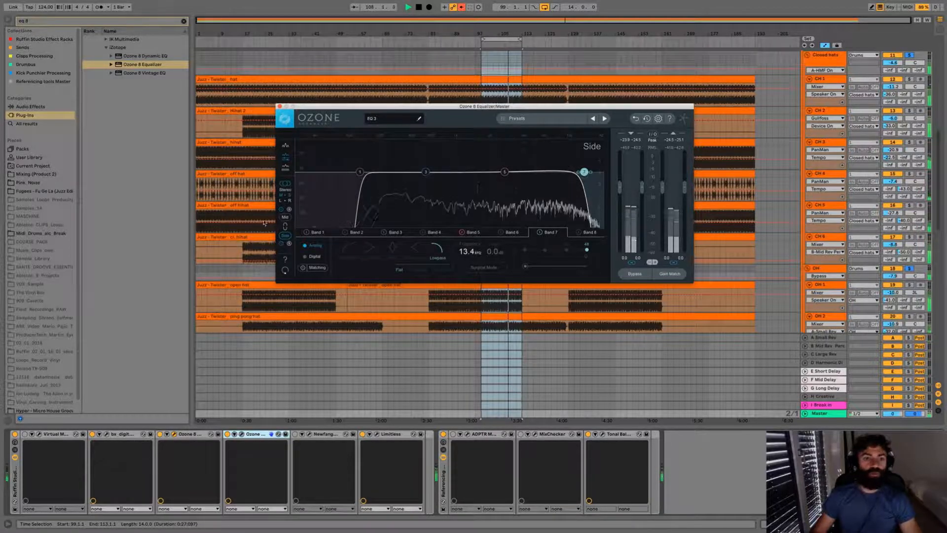
# Compare the soloed hats with the Mid channel's Band 8 low-pass switched off and on.
pyautogui.click(286, 217)
pyautogui.click(586, 179)
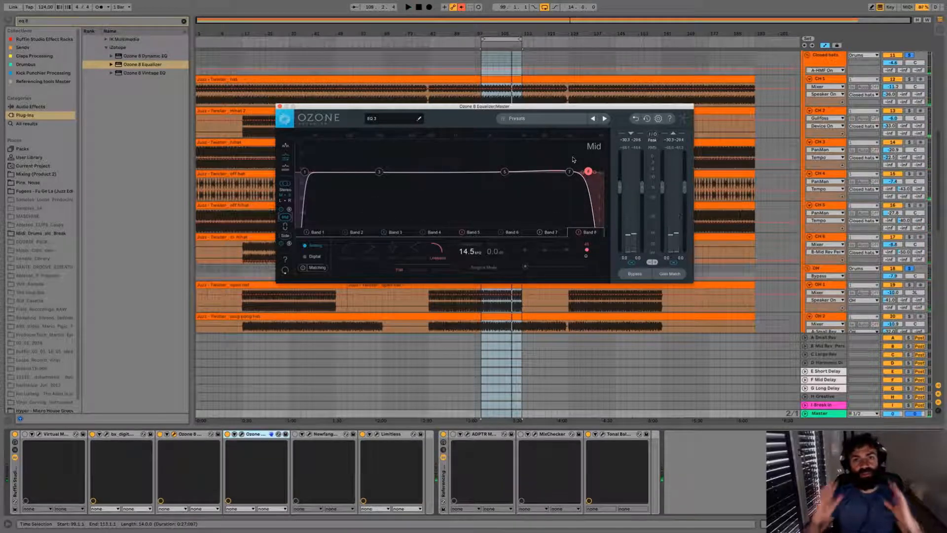
pyautogui.click(579, 233)
pyautogui.press('space')
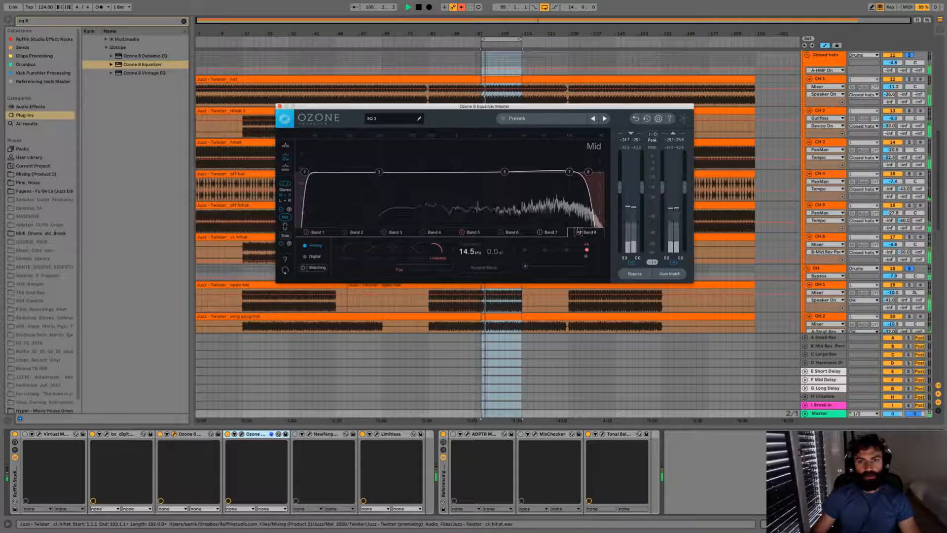
pyautogui.click(579, 232)
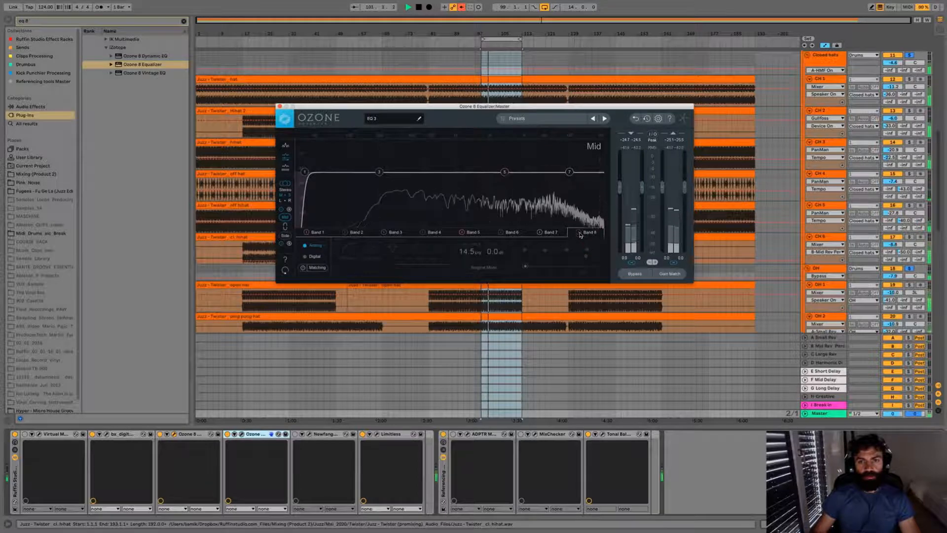
pyautogui.click(580, 232)
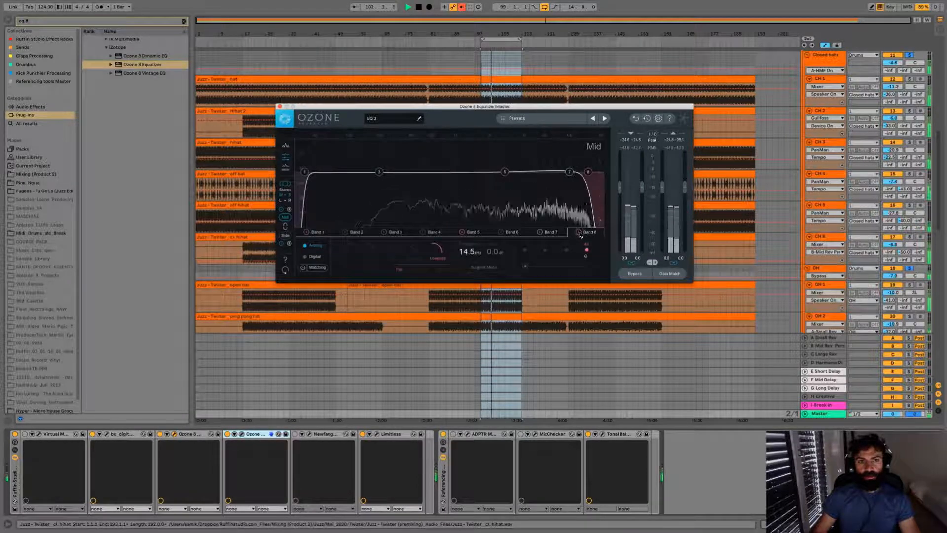
pyautogui.press('space')
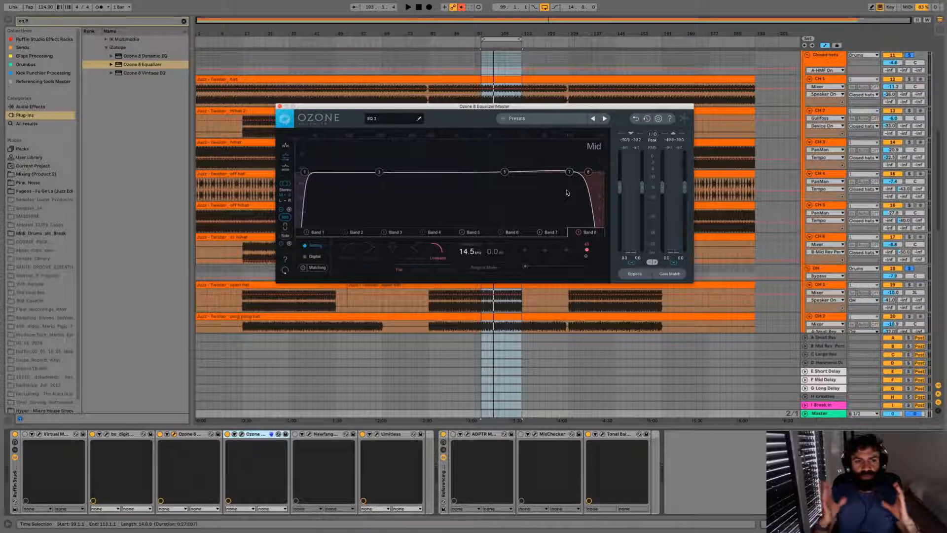
pyautogui.press('space')
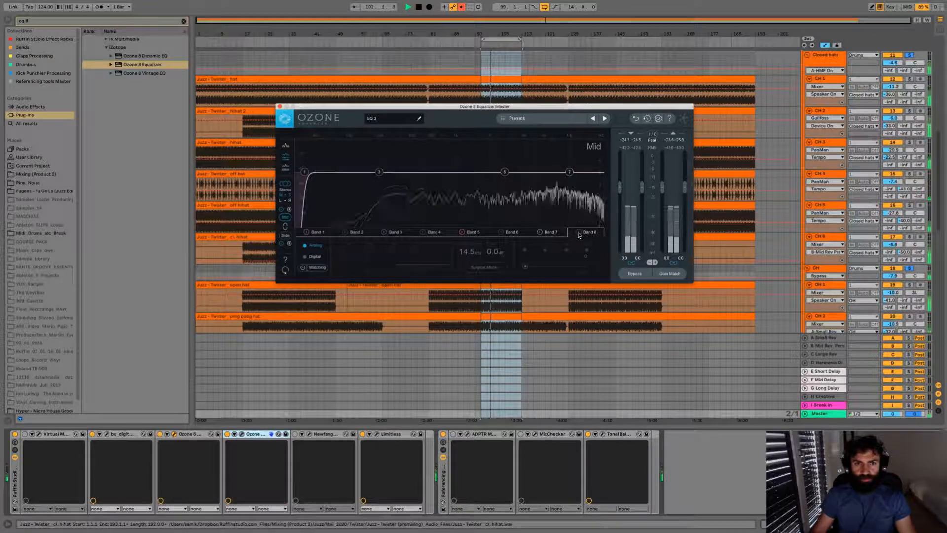
pyautogui.click(578, 233)
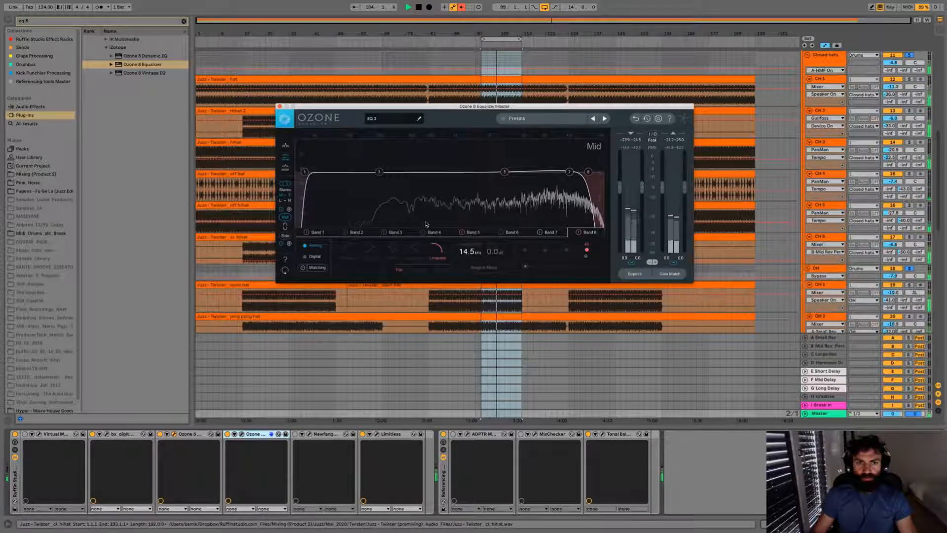
pyautogui.press('space')
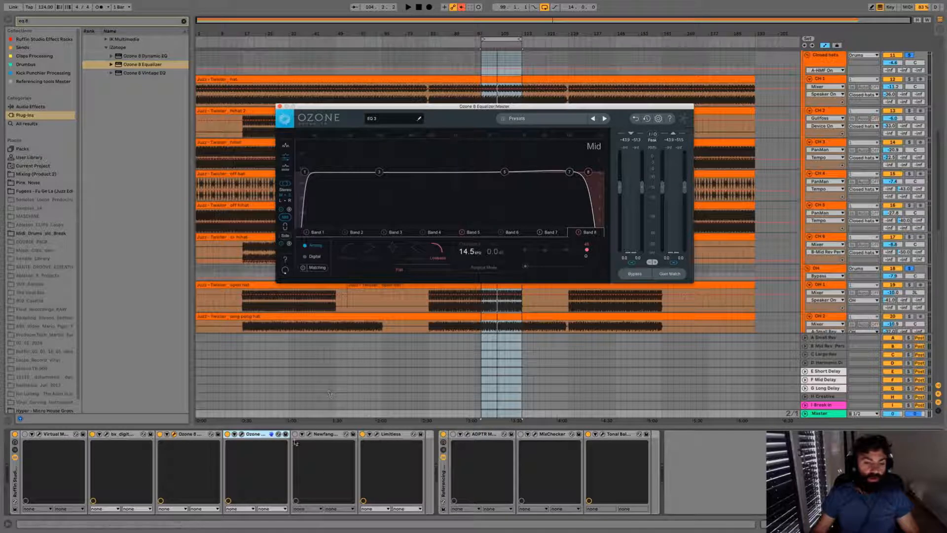
# Open the master's Ozone 8 Spectral Shaper, widen its range to about 5.3–10.3 kHz and audition that band soloed.
pyautogui.click(242, 436)
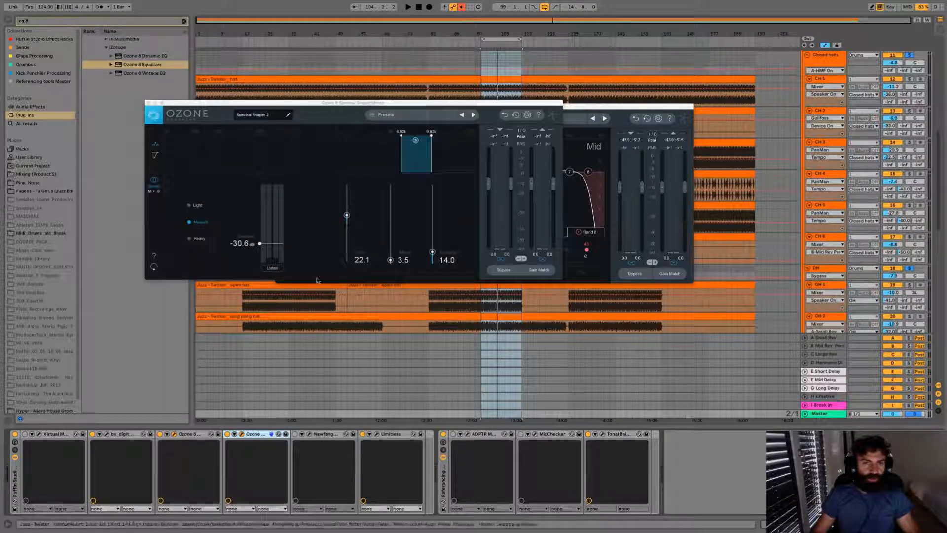
pyautogui.moveTo(382, 106); pyautogui.dragTo(518, 130)
pyautogui.press('space')
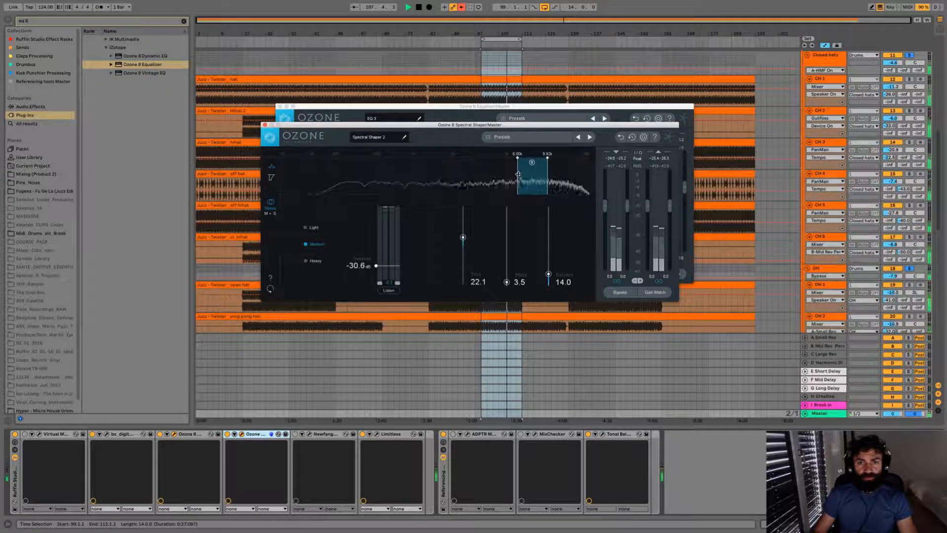
pyautogui.moveTo(516, 171)
pyautogui.mouseDown()
pyautogui.moveTo(419, 177)
pyautogui.moveTo(526, 173)
pyautogui.moveTo(507, 174)
pyautogui.mouseUp()
pyautogui.press('space')
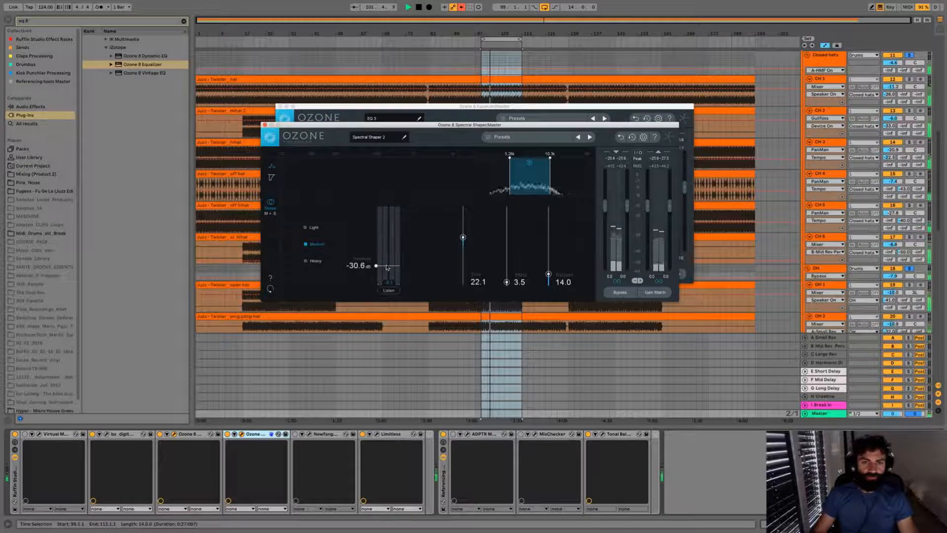
pyautogui.click(529, 162)
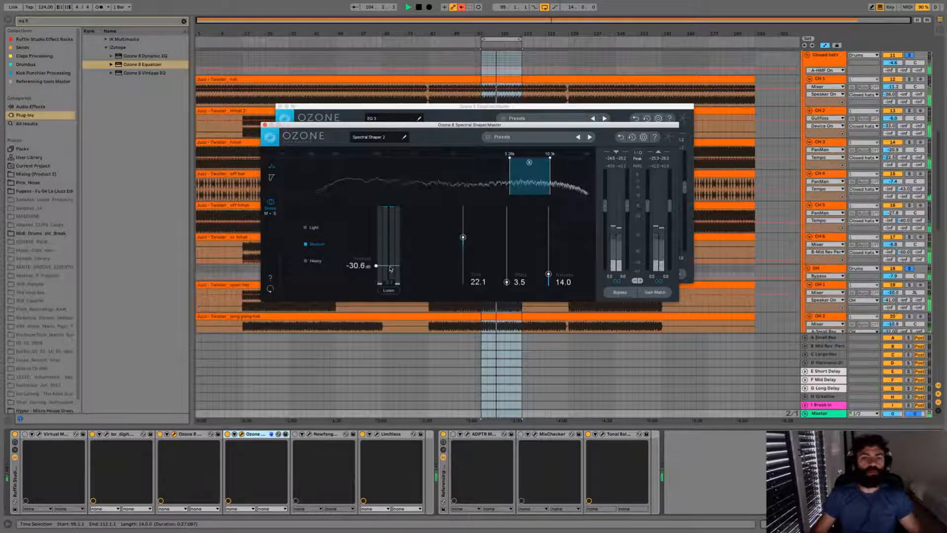
pyautogui.press('space')
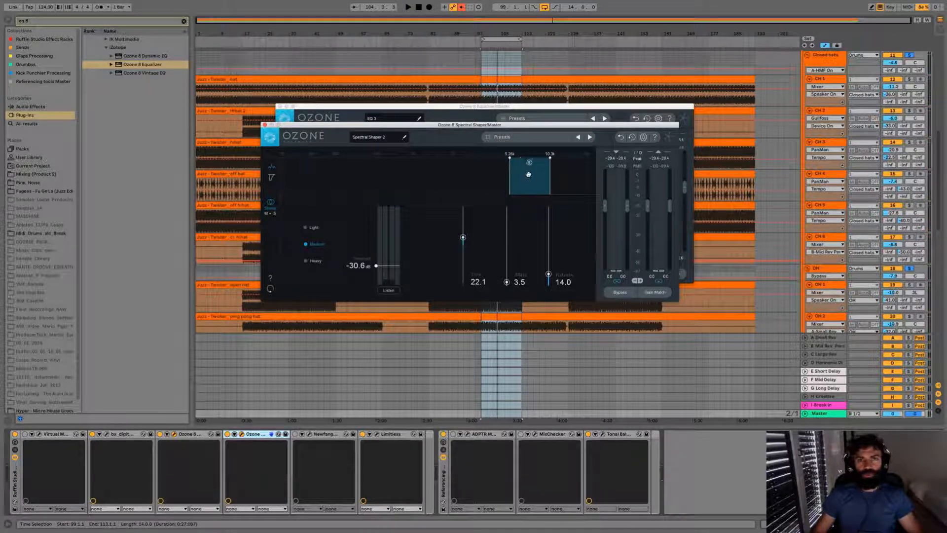
# Set the Spectral Shaper's threshold to -31.8 dB while the hats play.
pyautogui.press('space')
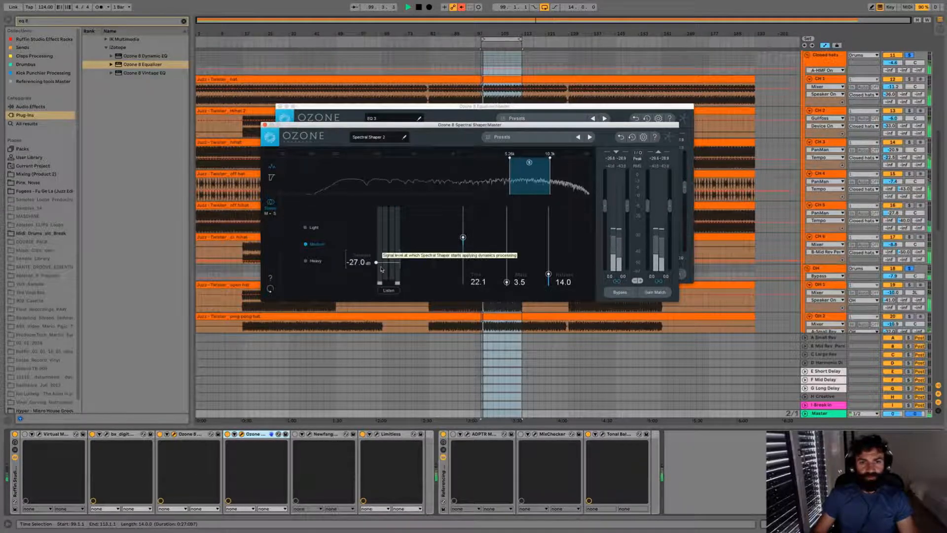
pyautogui.moveTo(357, 259); pyautogui.dragTo(390, 271)
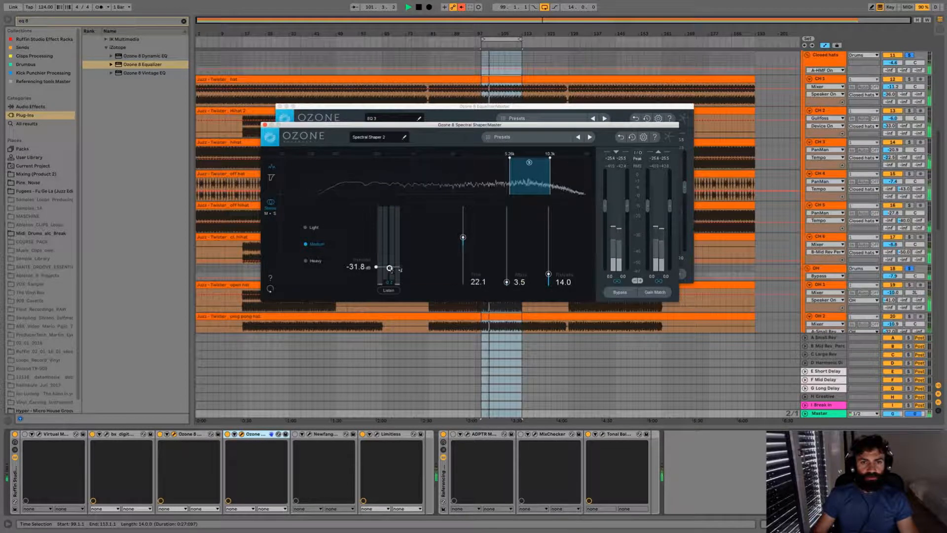
pyautogui.press('space')
# Set the Spectral Shaper's tone to 15.4 while listening to the soloed hats.
pyautogui.moveTo(462, 238)
pyautogui.mouseDown()
pyautogui.moveTo(464, 260)
pyautogui.moveTo(464, 227)
pyautogui.mouseUp()
pyautogui.press('space')
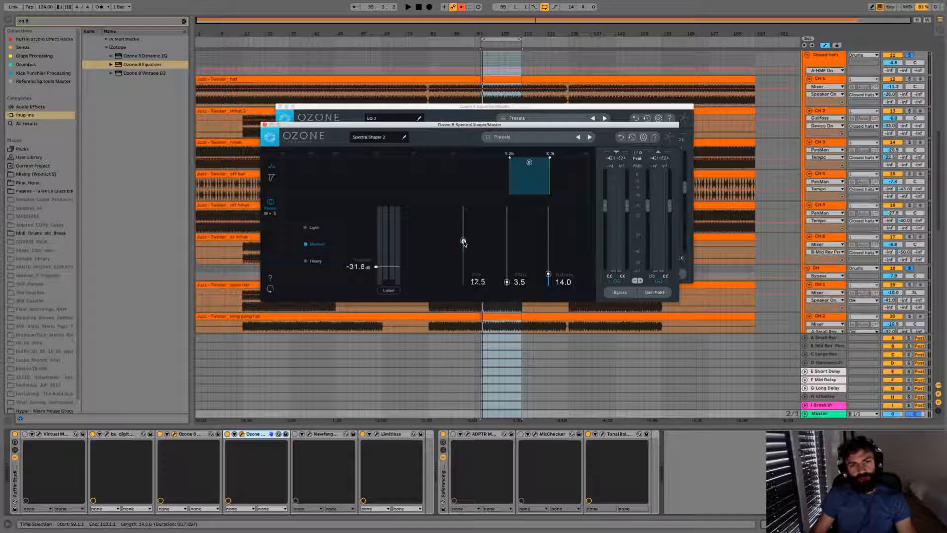
pyautogui.moveTo(464, 238)
pyautogui.mouseDown()
pyautogui.moveTo(464, 289)
pyautogui.moveTo(463, 240)
pyautogui.mouseUp()
pyautogui.press('space')
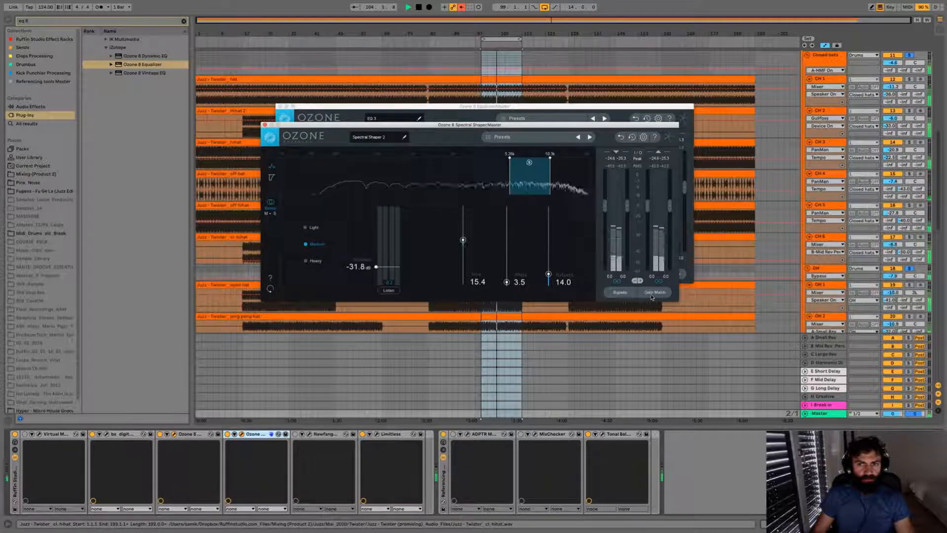
# Compare the hats with the Spectral Shaper bypassed and active using Gain Match, and close the Ozone windows with Gain Match off.
pyautogui.click(620, 292)
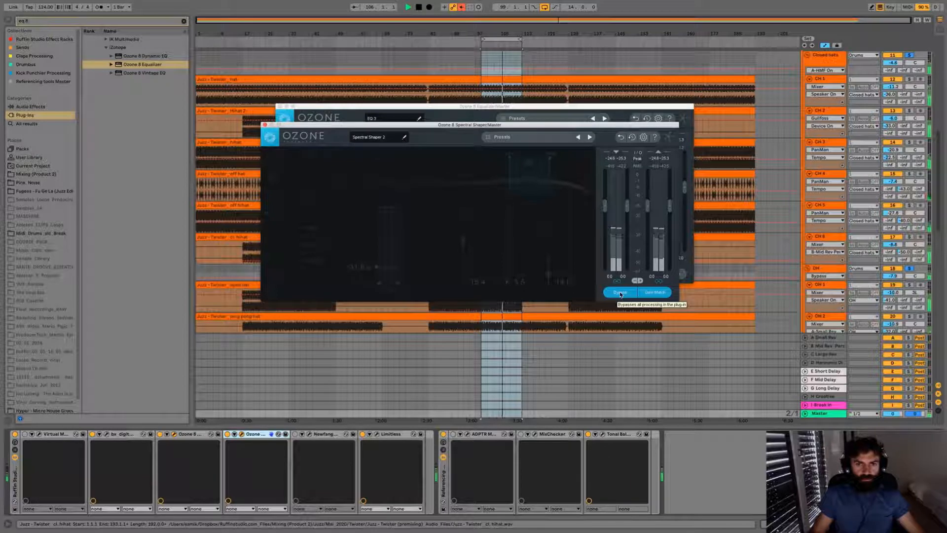
pyautogui.click(621, 293)
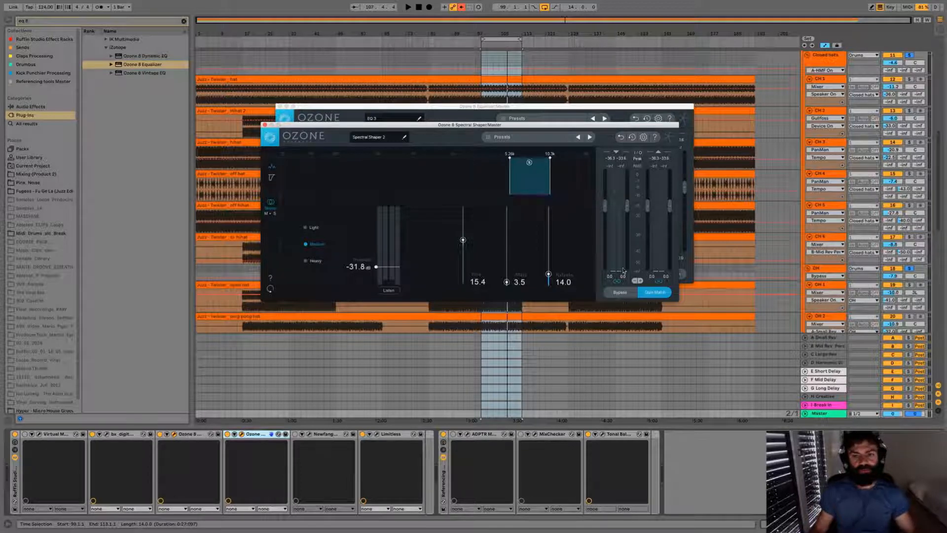
pyautogui.click(654, 293)
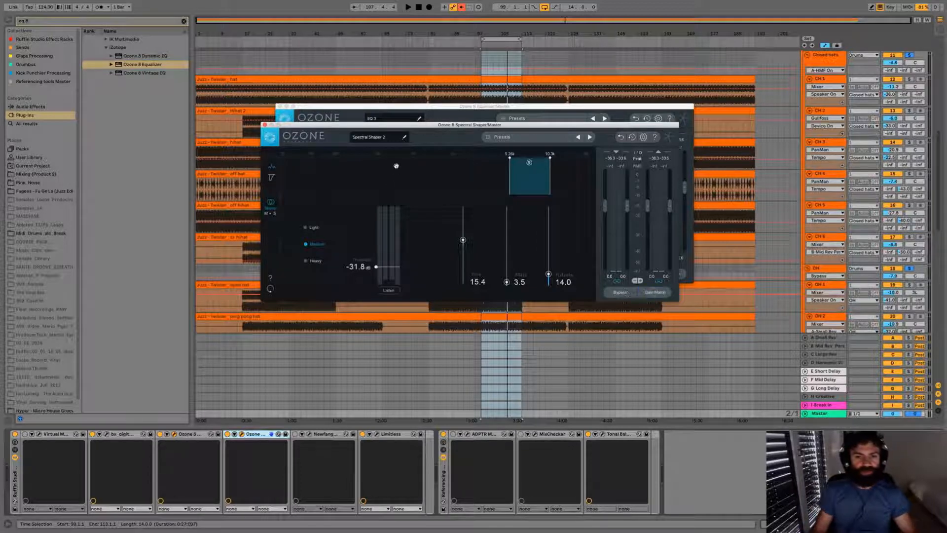
pyautogui.click(265, 124)
pyautogui.click(280, 107)
# Play the looped section unsoloed and check the full mix against the target curve in the master's Tonal Balance Control.
pyautogui.press('space')
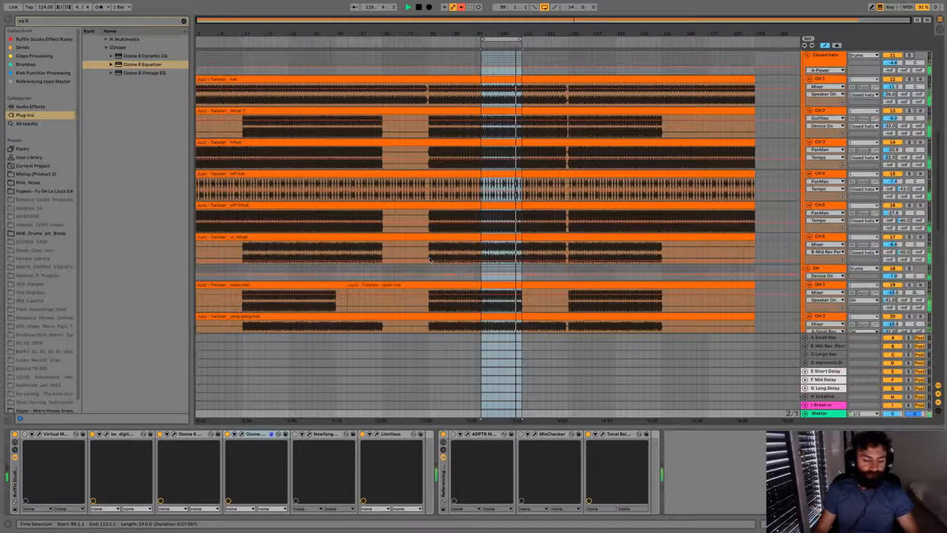
pyautogui.click(604, 435)
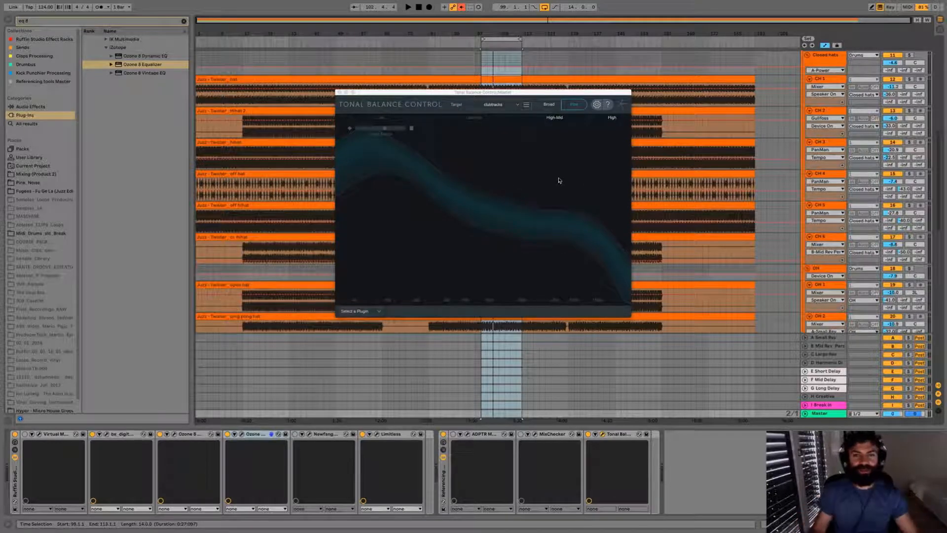
pyautogui.moveTo(497, 92); pyautogui.dragTo(492, 92)
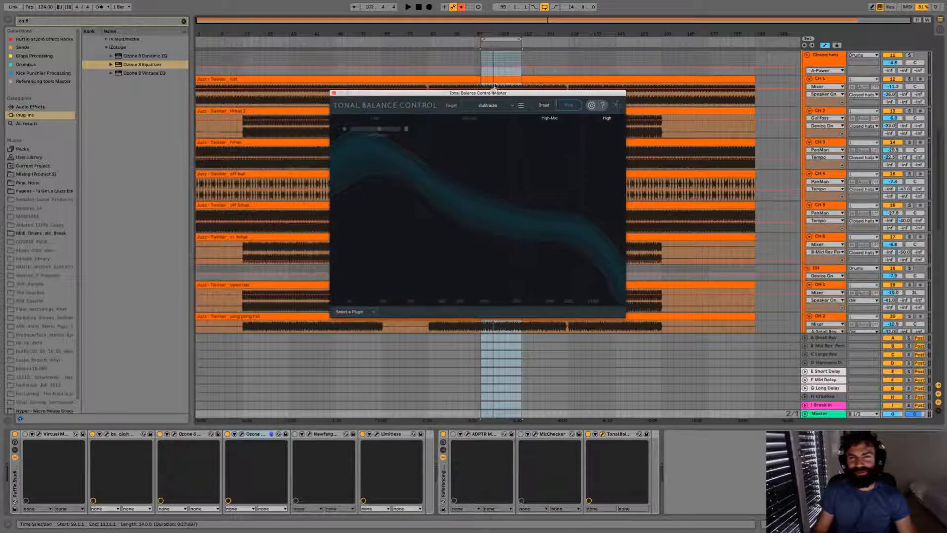
pyautogui.click(497, 40)
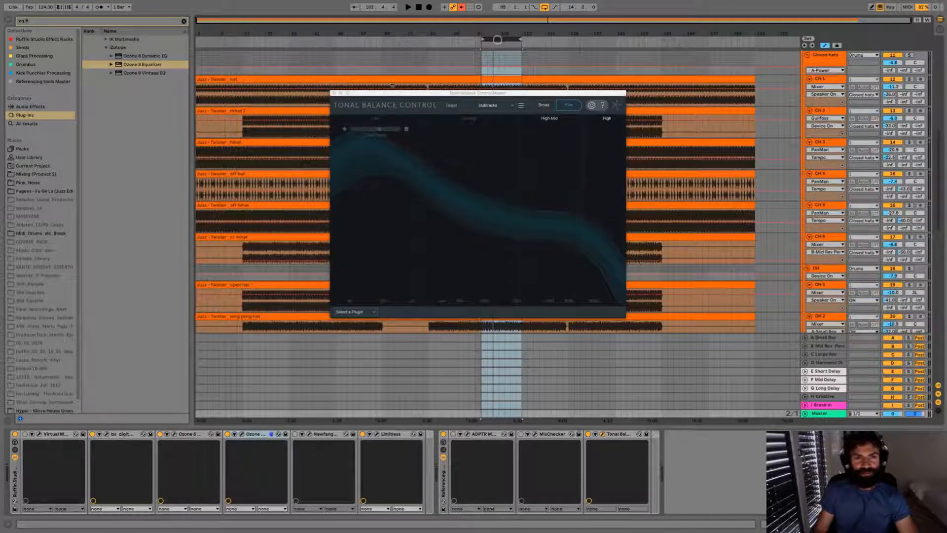
pyautogui.click(335, 94)
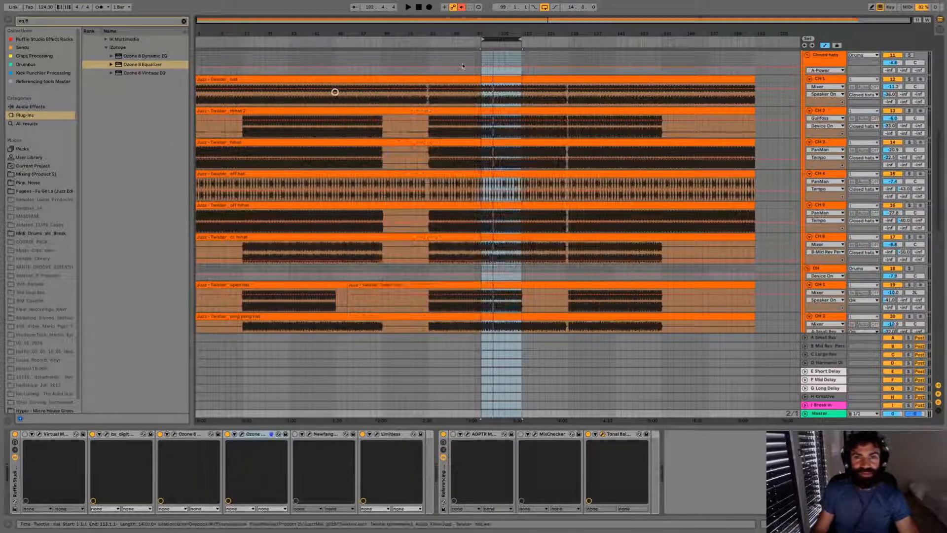
pyautogui.click(487, 39)
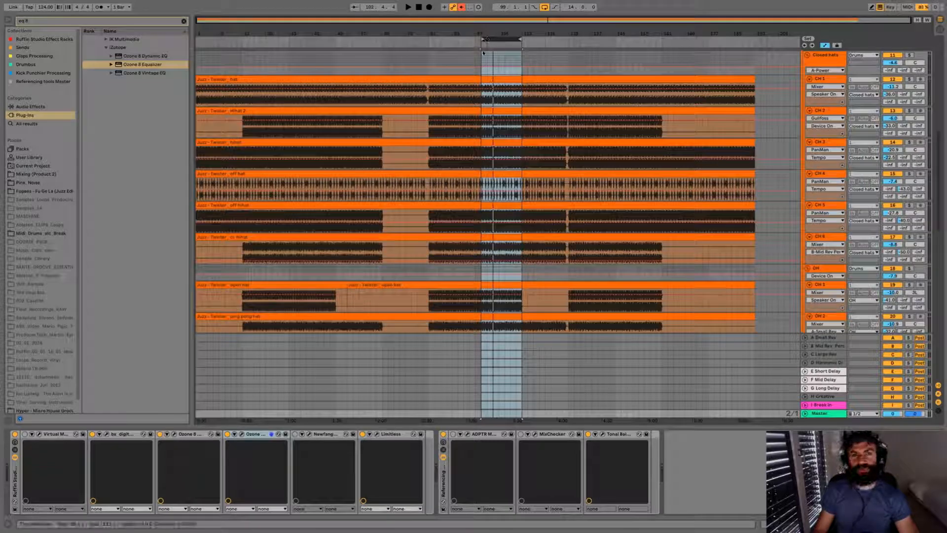
# Compare the mix's filtered high end with the reference "That's Right (Original Mix)" in the spectrum view of the master's ADPTR MetricAB.
pyautogui.press('space')
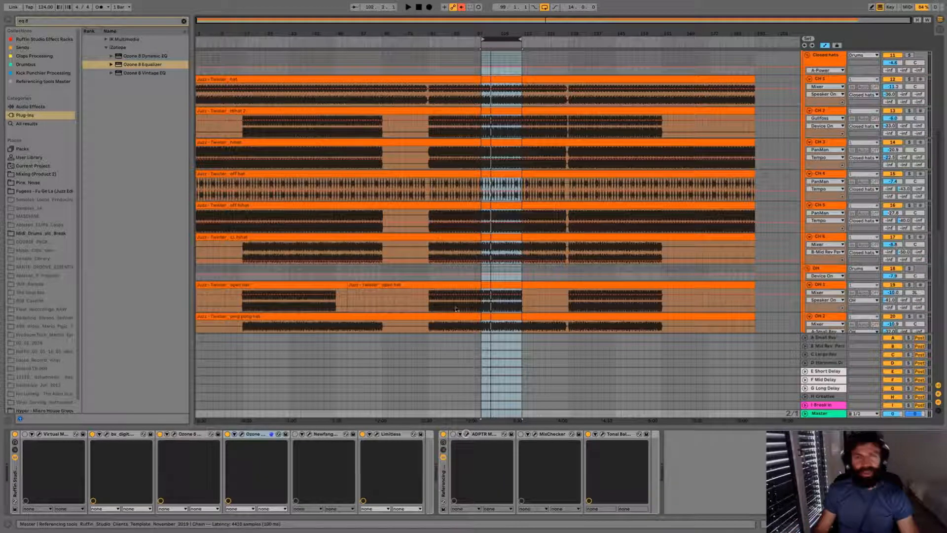
pyautogui.press('space')
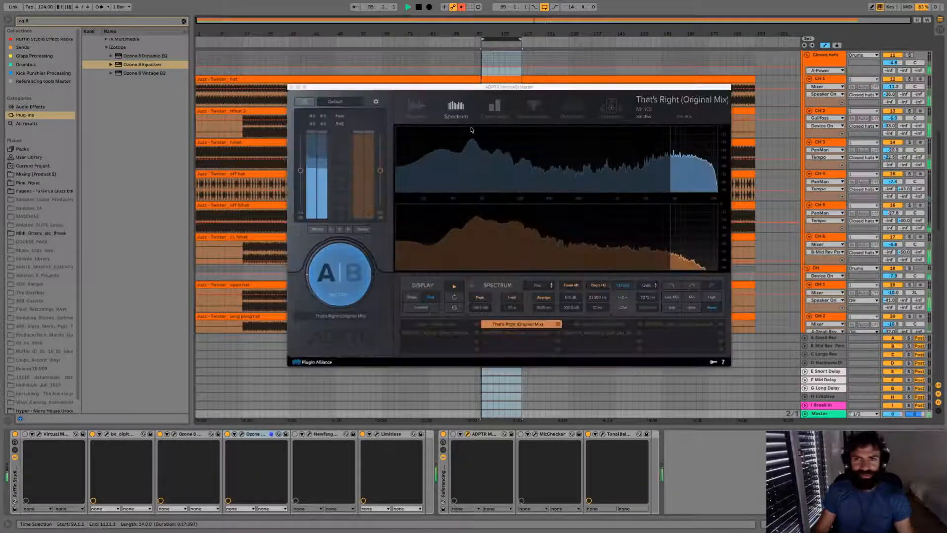
pyautogui.click(491, 89)
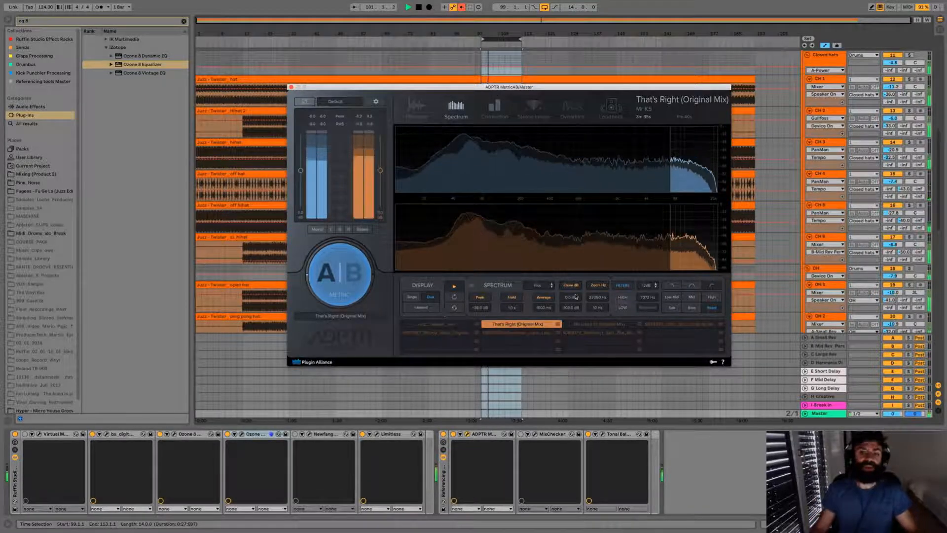
pyautogui.click(347, 273)
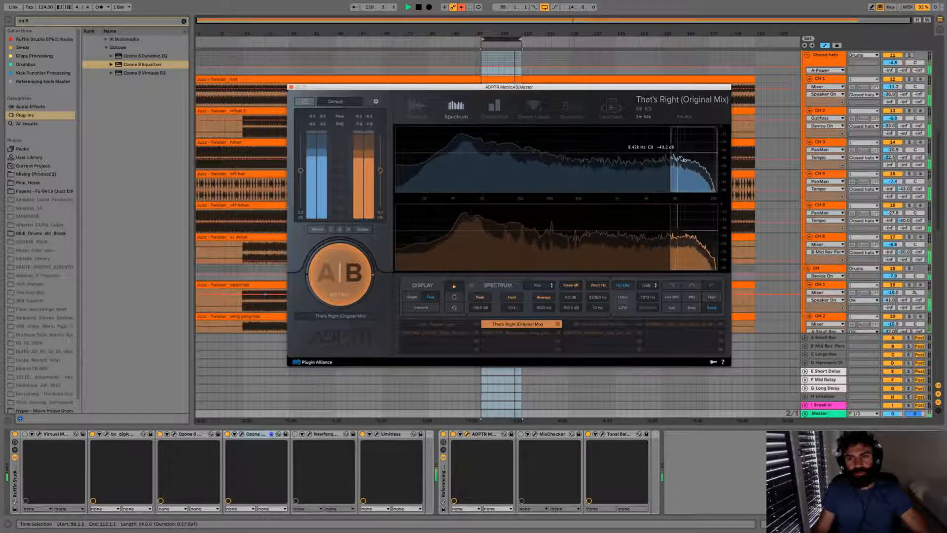
pyautogui.click(347, 275)
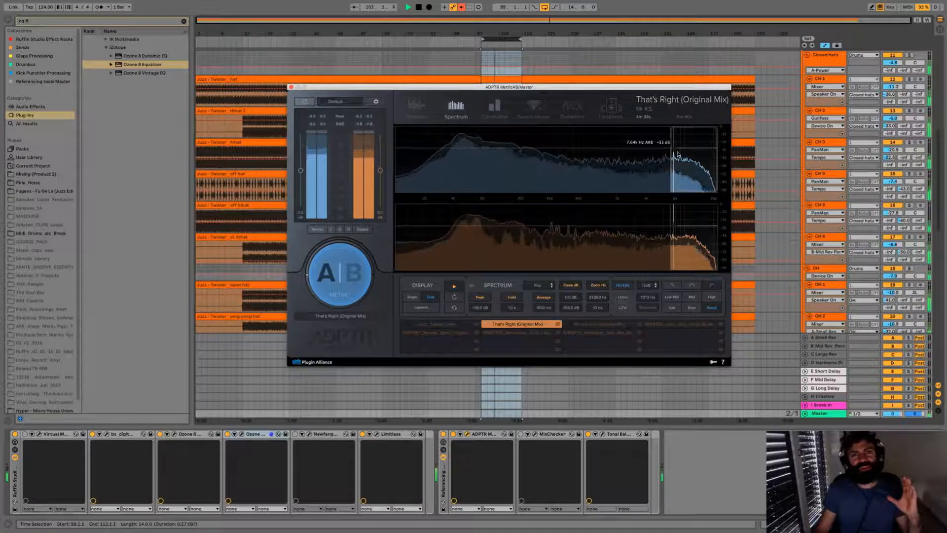
# Lower MetricAB's high-band filter cutoff to about 4 kHz and alternate repeatedly between the mix and the reference track.
pyautogui.moveTo(646, 298); pyautogui.dragTo(647, 310)
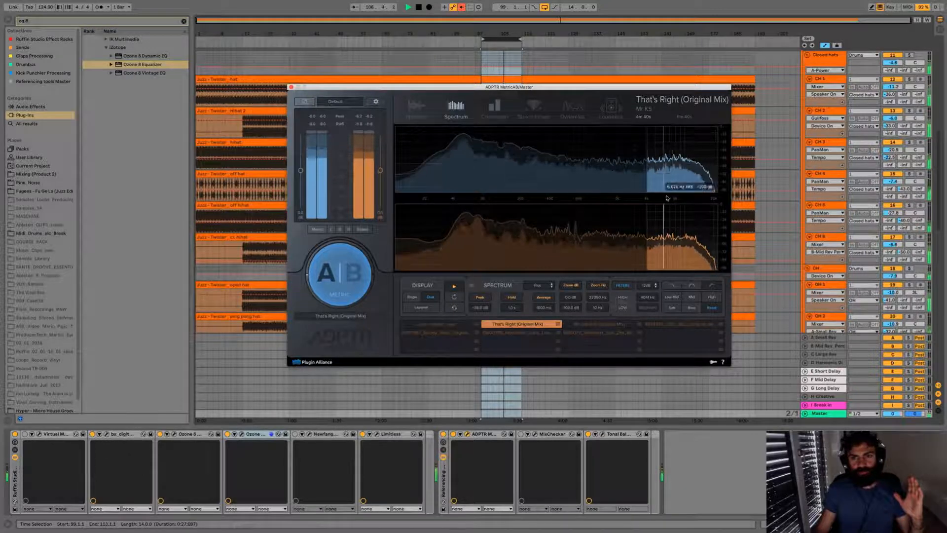
pyautogui.click(352, 273)
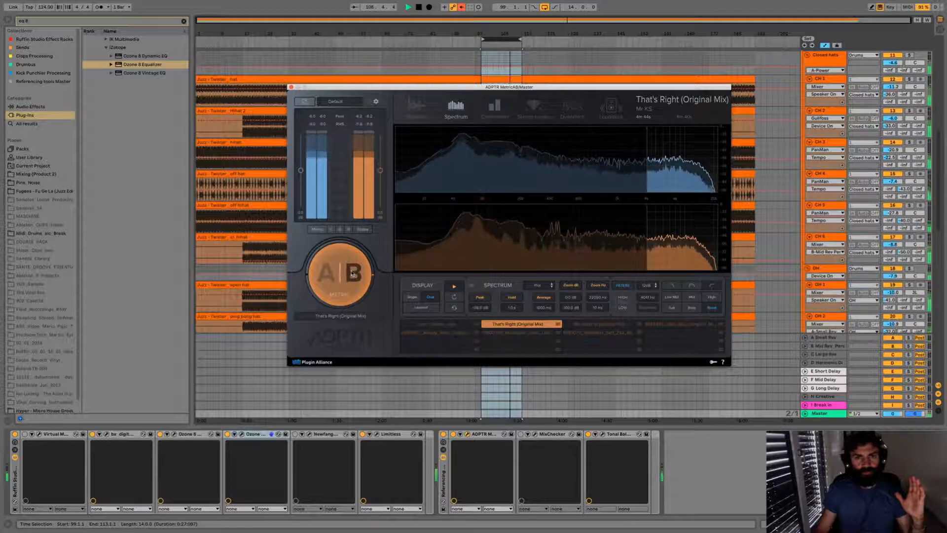
pyautogui.click(353, 273)
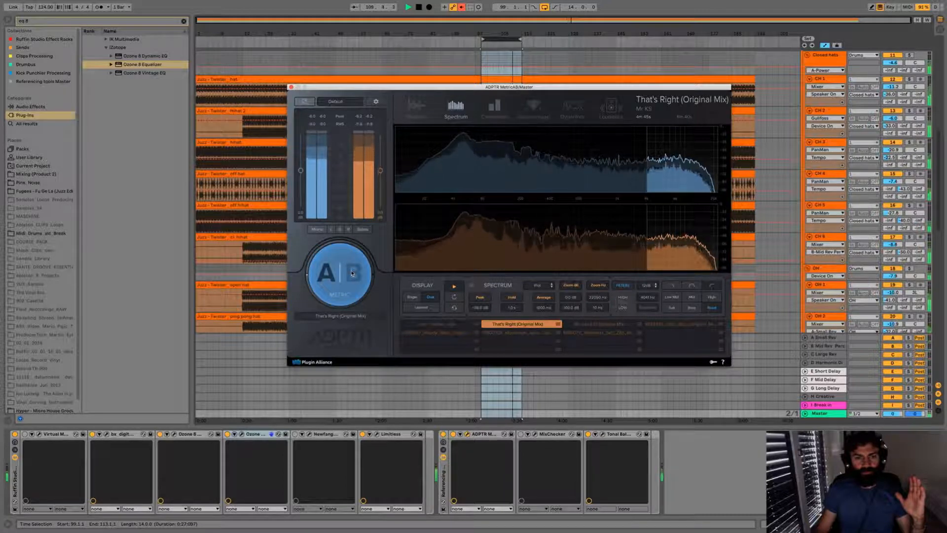
pyautogui.click(353, 273)
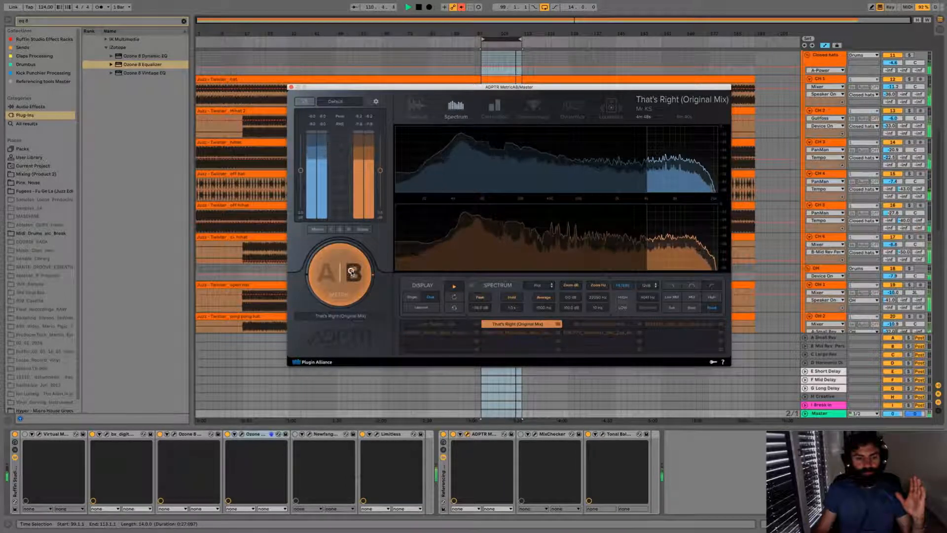
pyautogui.click(352, 272)
pyautogui.click(352, 274)
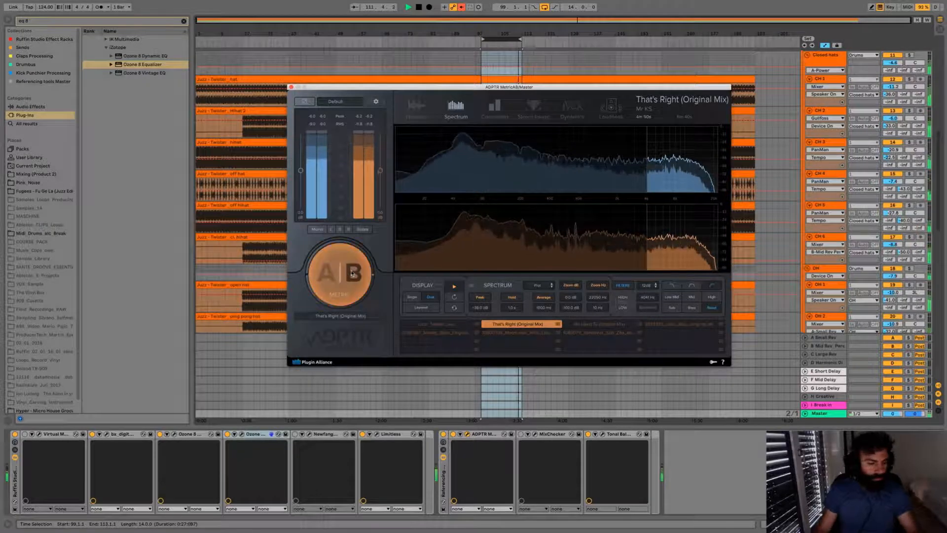
pyautogui.click(353, 272)
pyautogui.click(352, 273)
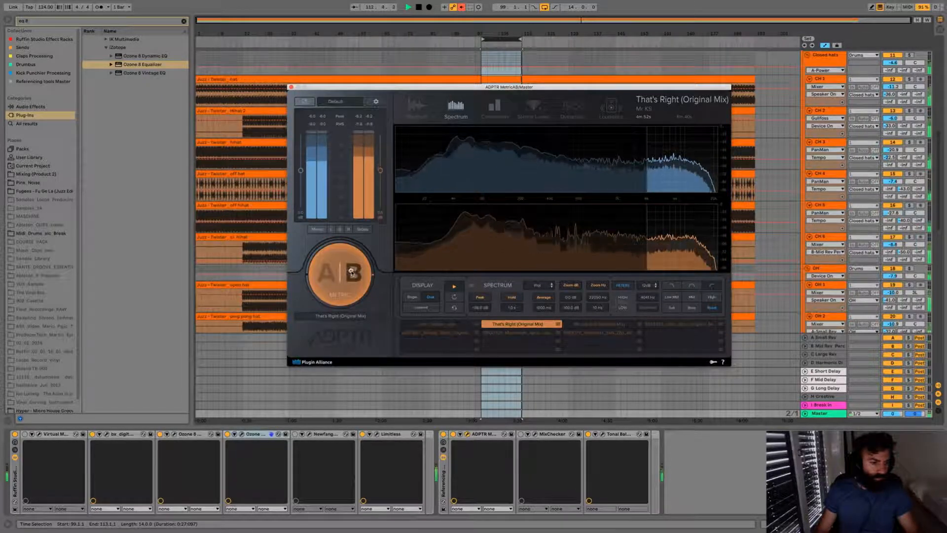
pyautogui.click(352, 273)
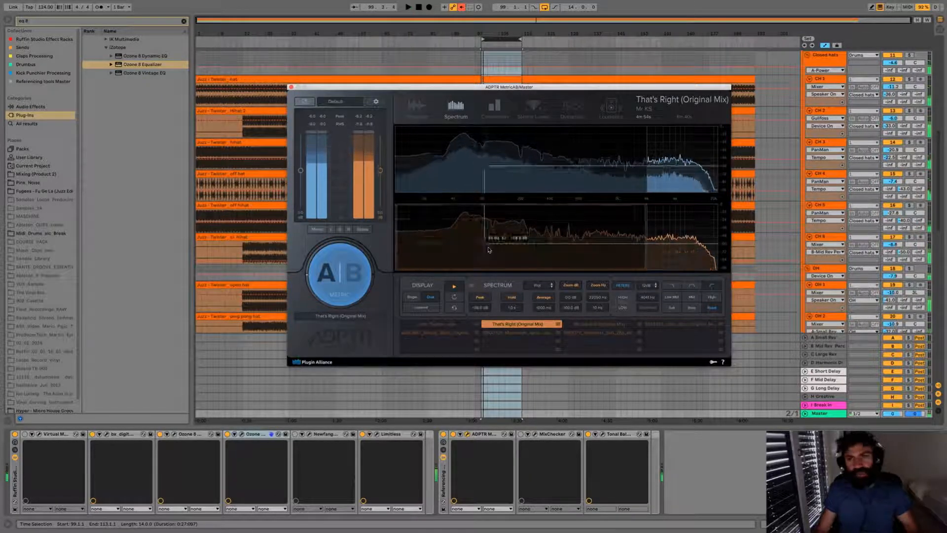
pyautogui.press('space')
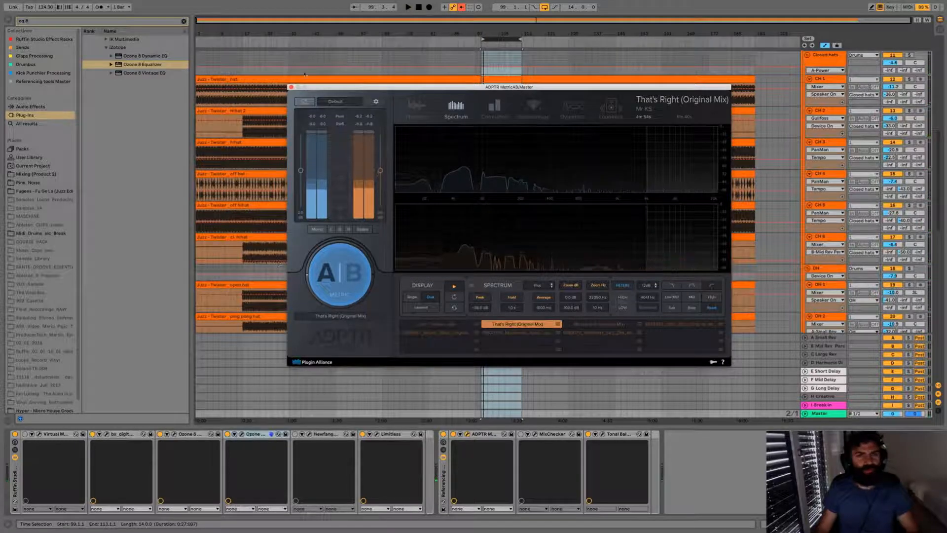
pyautogui.click(290, 87)
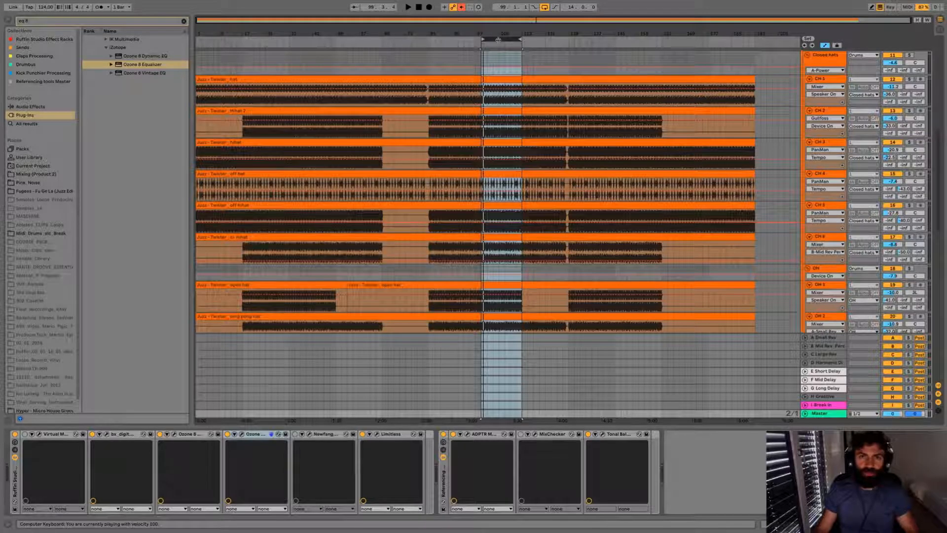
# Switch off MetricAB's filter and cue the reference track at about 1:40 in the playback view while the loop plays.
pyautogui.press('space')
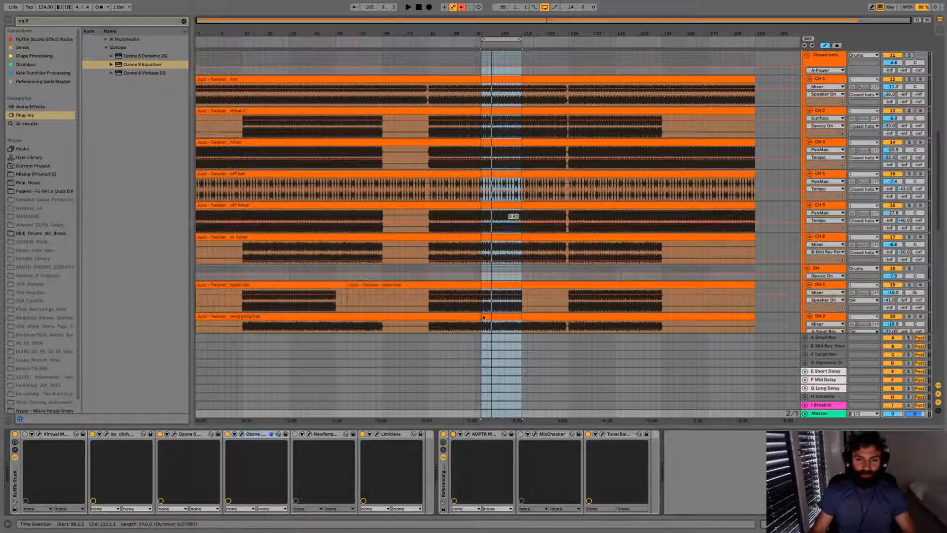
pyautogui.click(467, 435)
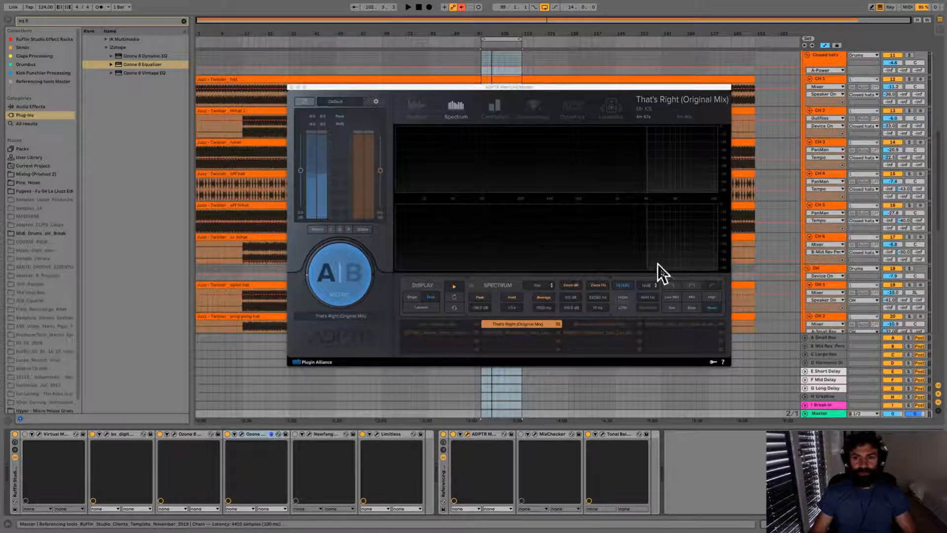
pyautogui.click(625, 286)
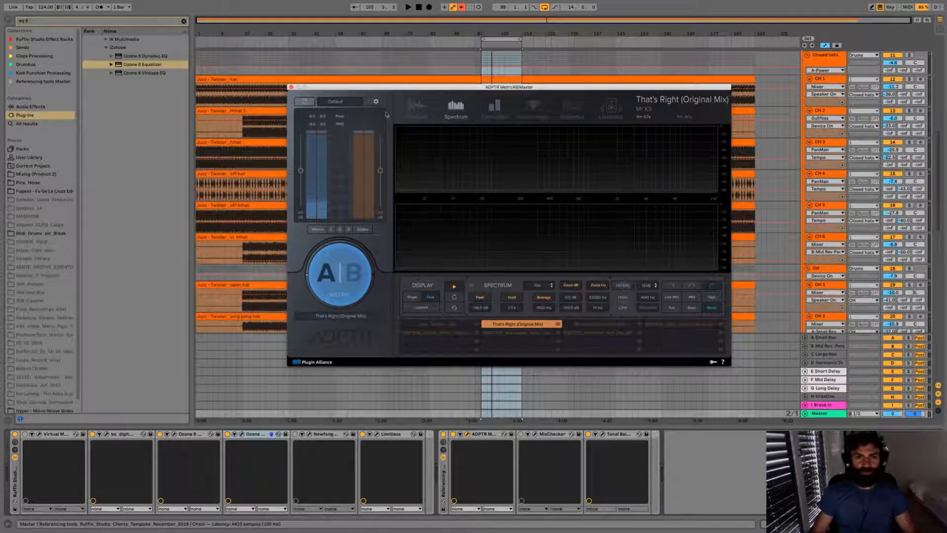
pyautogui.click(417, 108)
pyautogui.press('space')
pyautogui.click(478, 179)
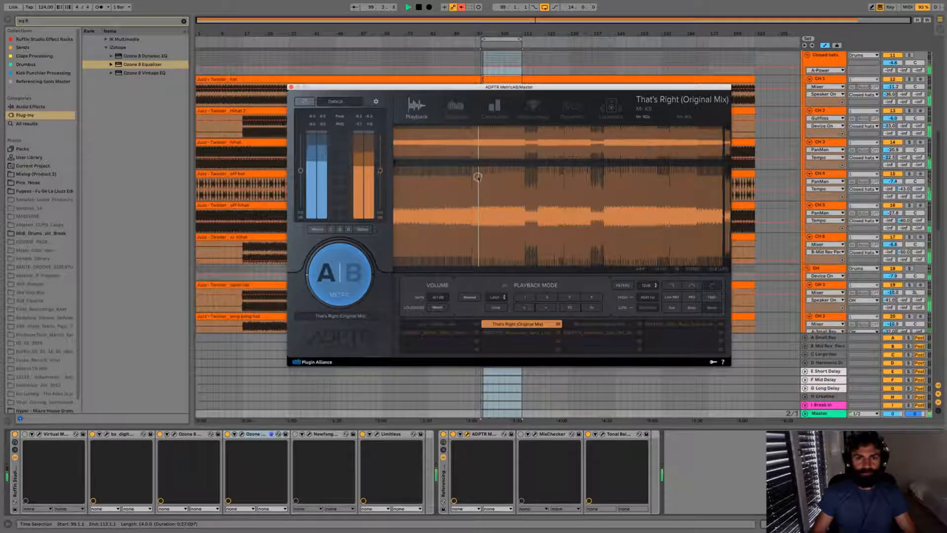
# Compare the full-range mix with the reference track in MetricAB, alternating between A and B before stopping playback.
pyautogui.click(347, 287)
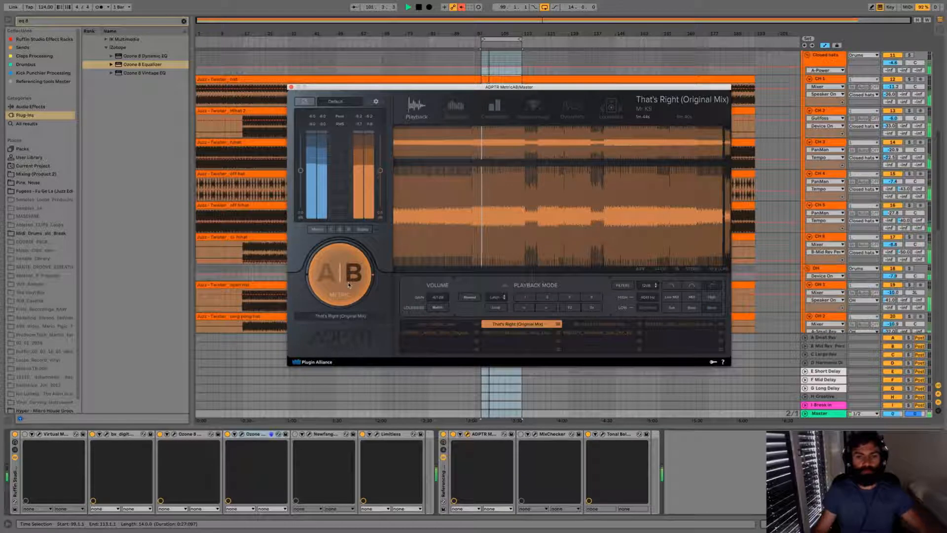
pyautogui.click(348, 286)
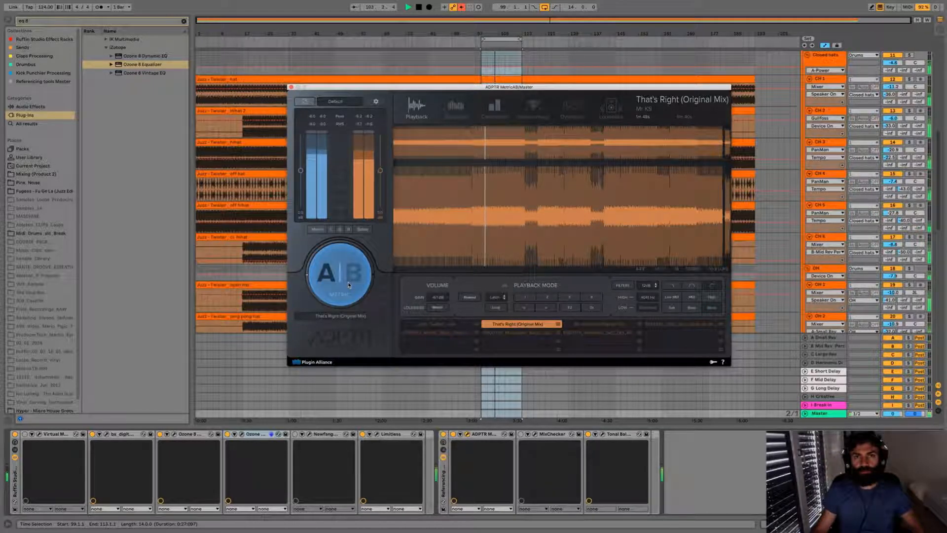
pyautogui.click(348, 285)
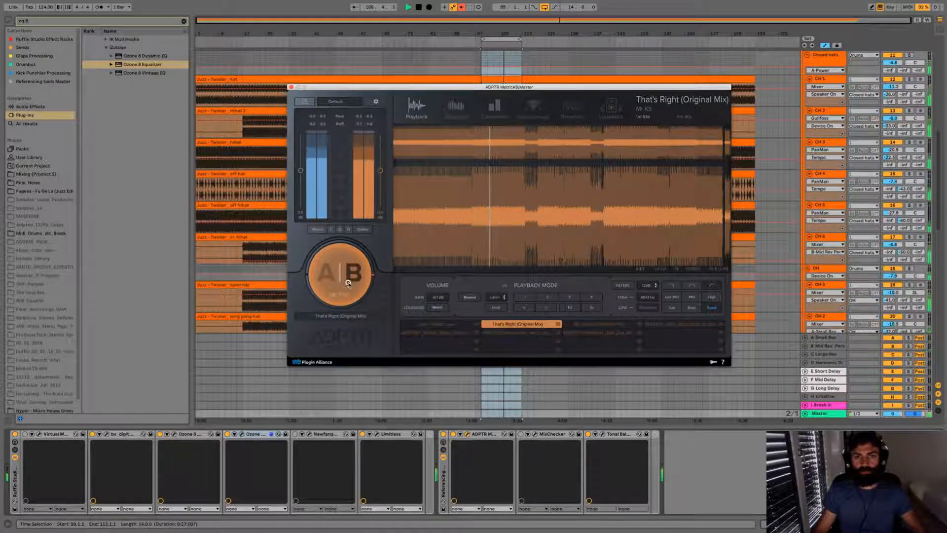
pyautogui.click(348, 284)
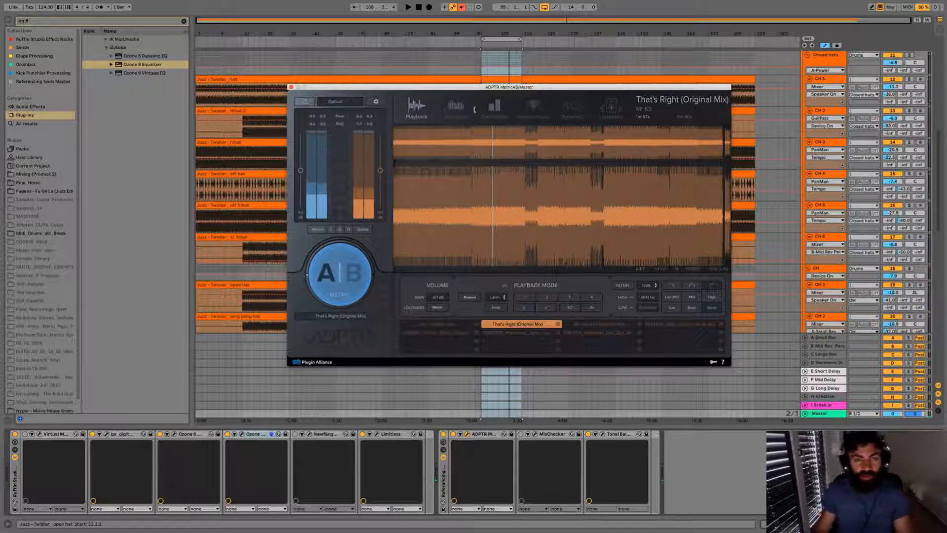
pyautogui.click(291, 87)
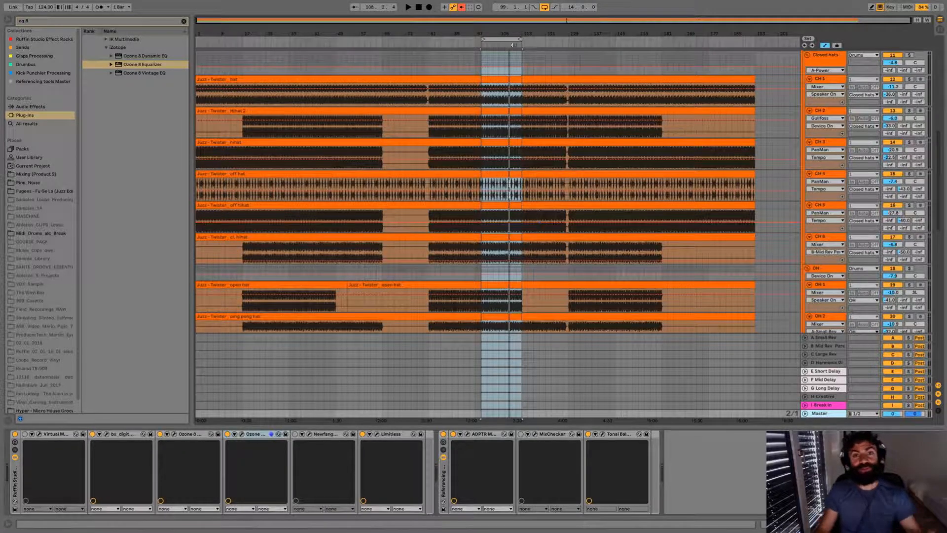
pyautogui.scroll(8, 477, 244)
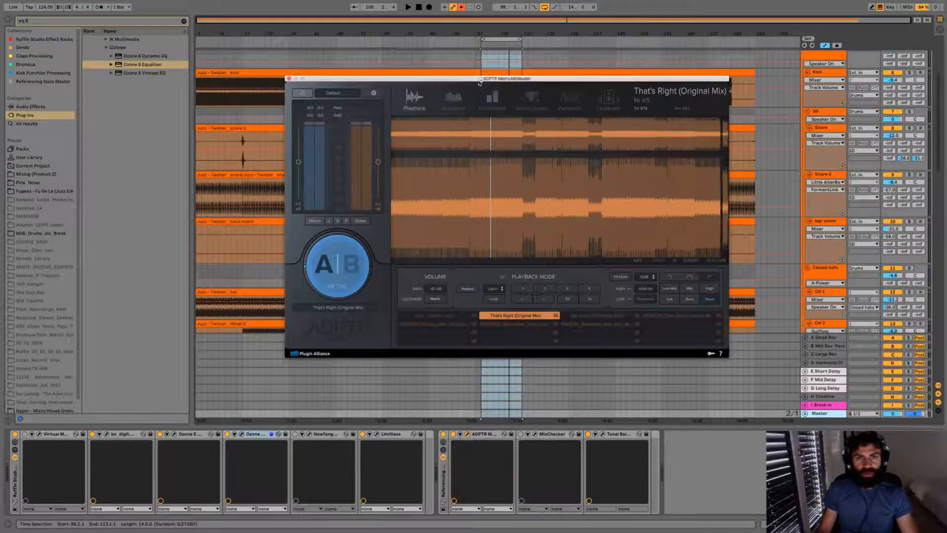
# Close MetricAB and look over the arrangement from the bass and drum tracks down to the hi-hats and percussion.
pyautogui.moveTo(483, 83); pyautogui.dragTo(460, 131)
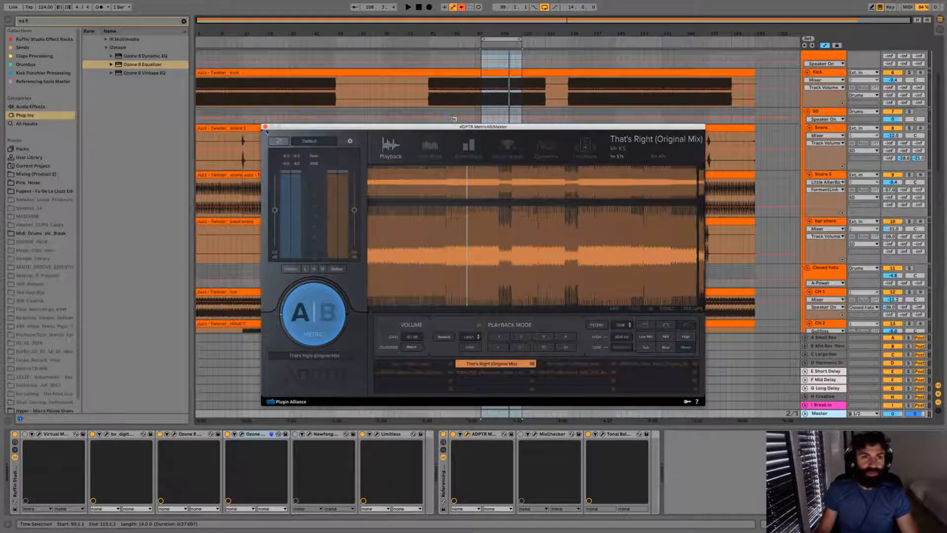
pyautogui.click(265, 127)
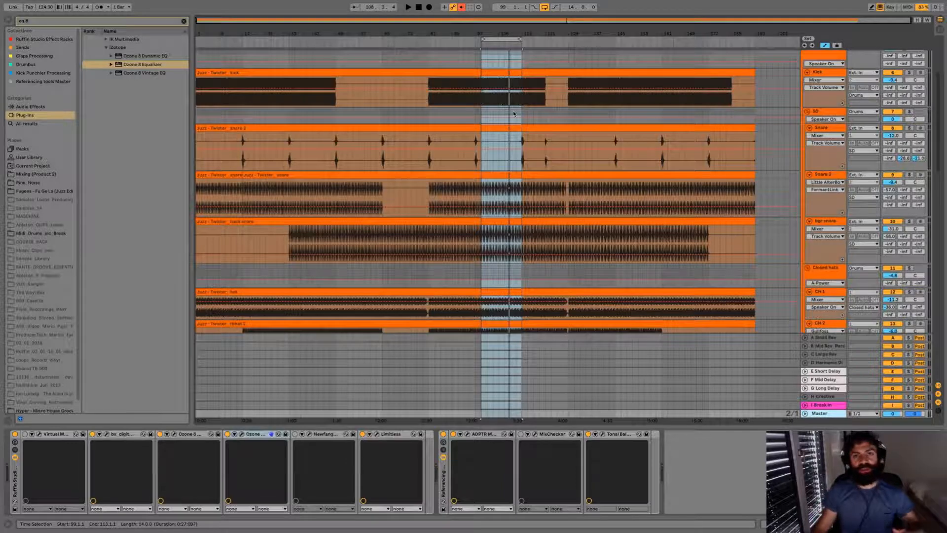
pyautogui.scroll(4, 514, 114)
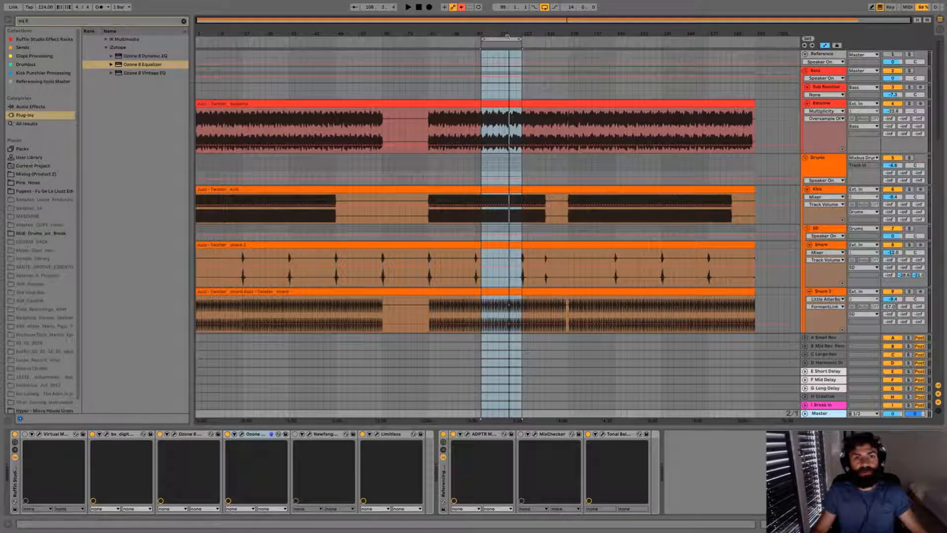
pyautogui.scroll(-3, 528, 194)
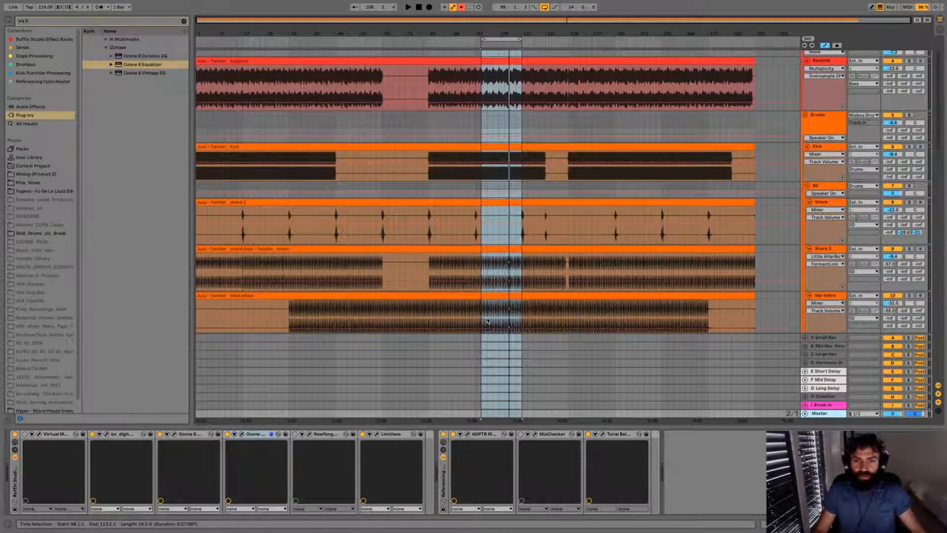
pyautogui.scroll(3, 526, 177)
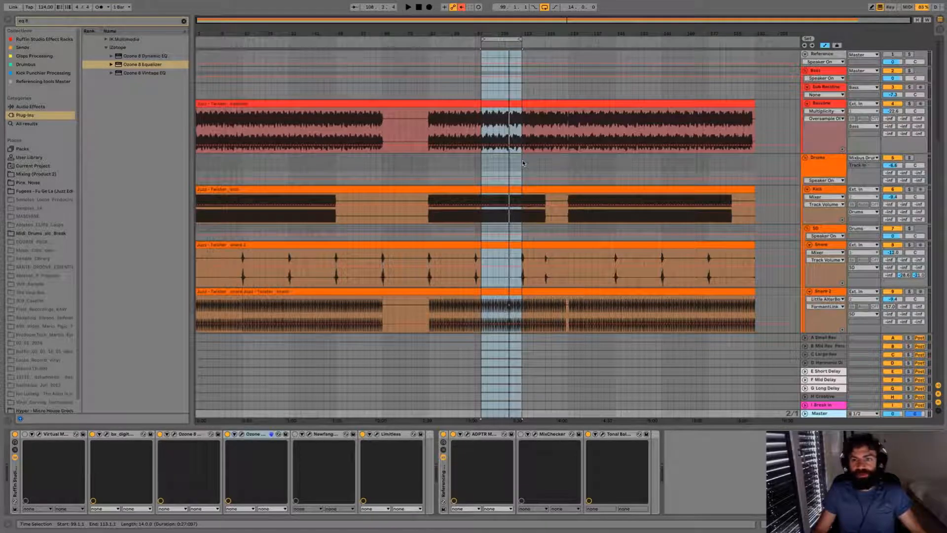
pyautogui.scroll(-5, 548, 112)
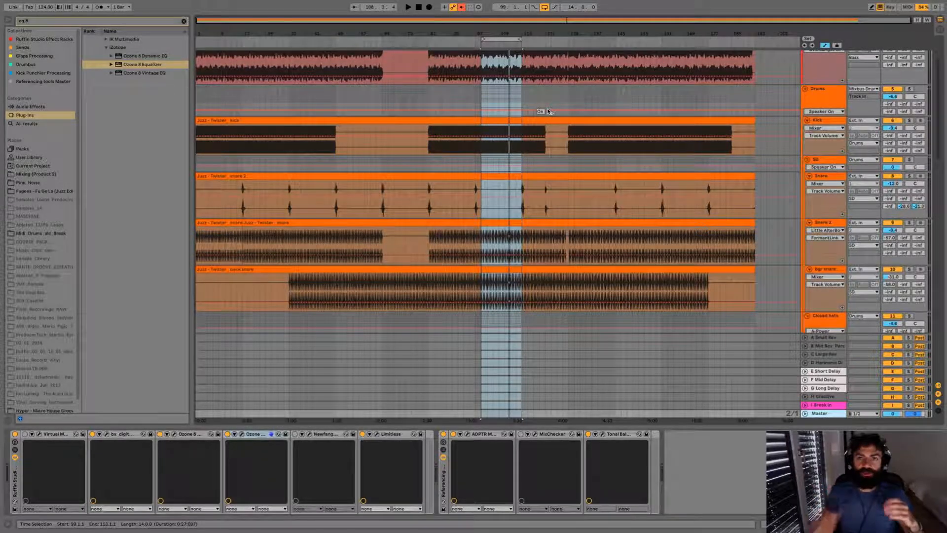
pyautogui.scroll(-1, 511, 189)
pyautogui.scroll(-4, 512, 188)
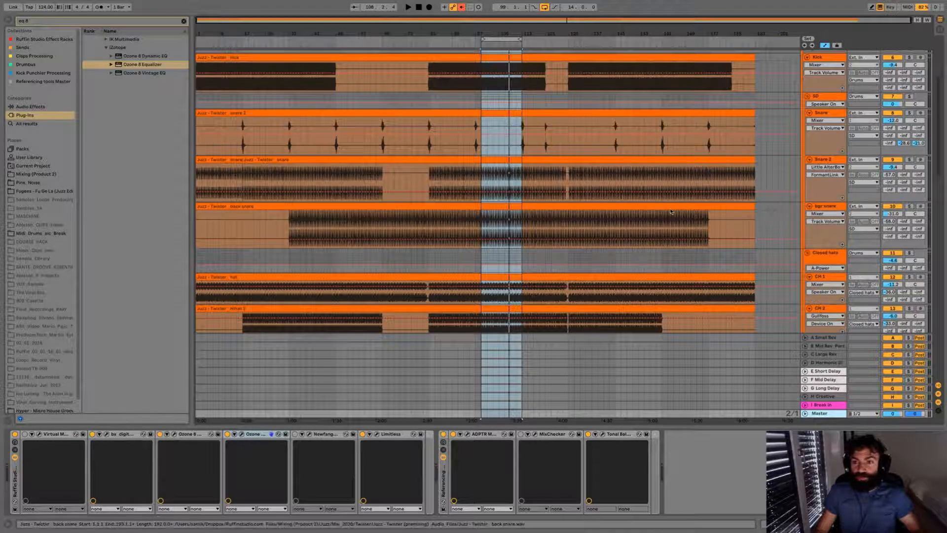
pyautogui.scroll(-12, 701, 178)
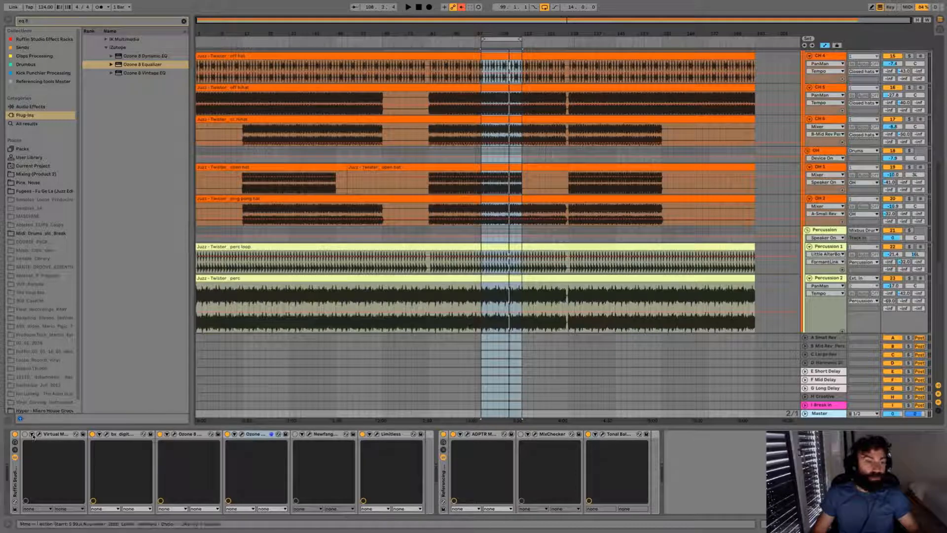
# Shift the band of the master's Ozone Spectral Shaper slightly lower to about 5.2–10 kHz and close the plugin window.
pyautogui.click(173, 434)
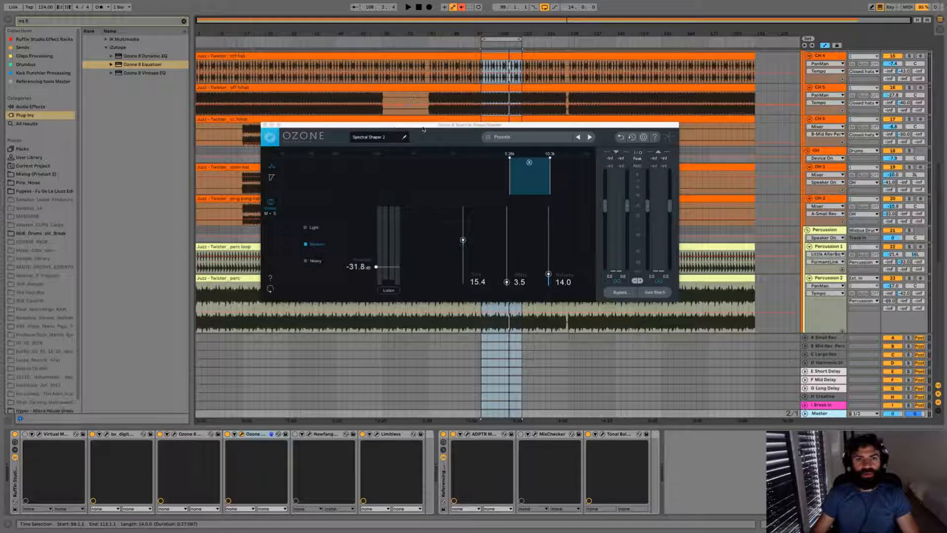
pyautogui.moveTo(424, 127); pyautogui.dragTo(418, 124)
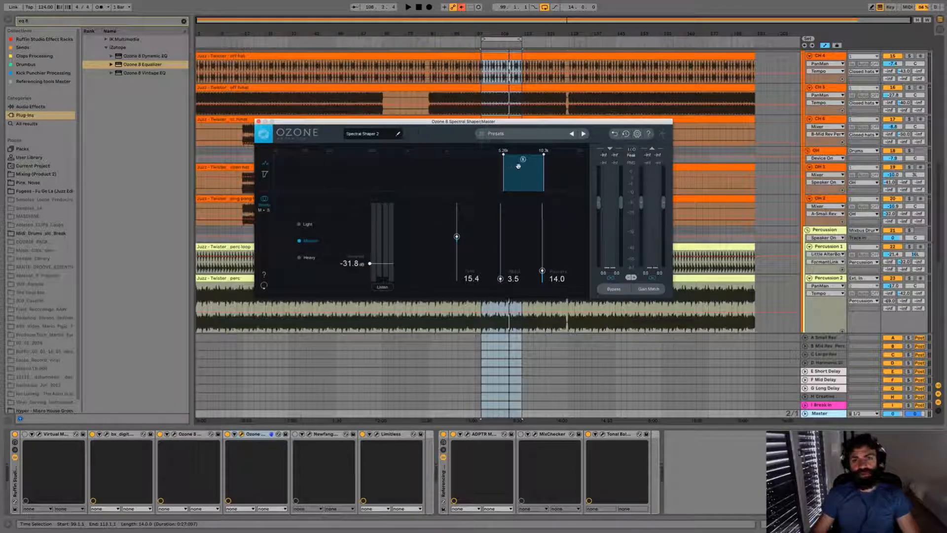
pyautogui.moveTo(518, 166); pyautogui.dragTo(516, 164)
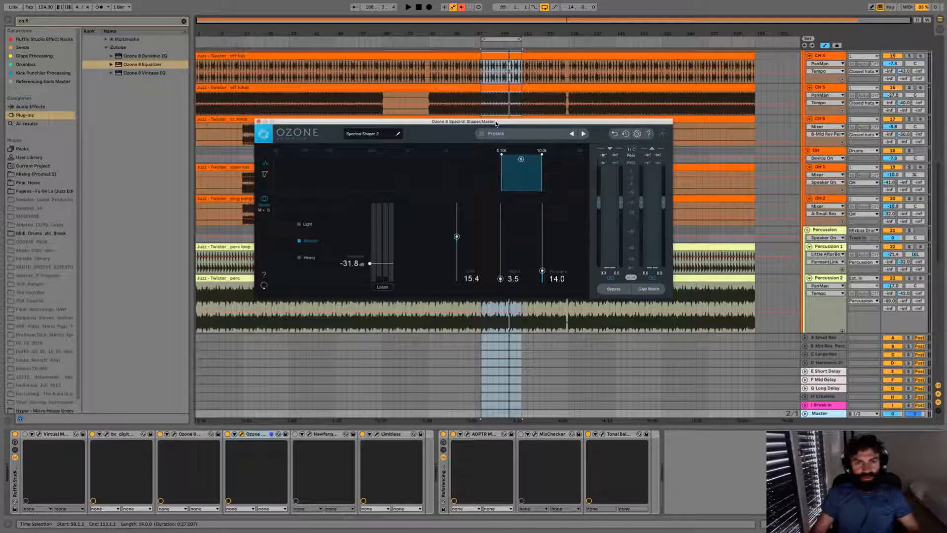
pyautogui.click(259, 123)
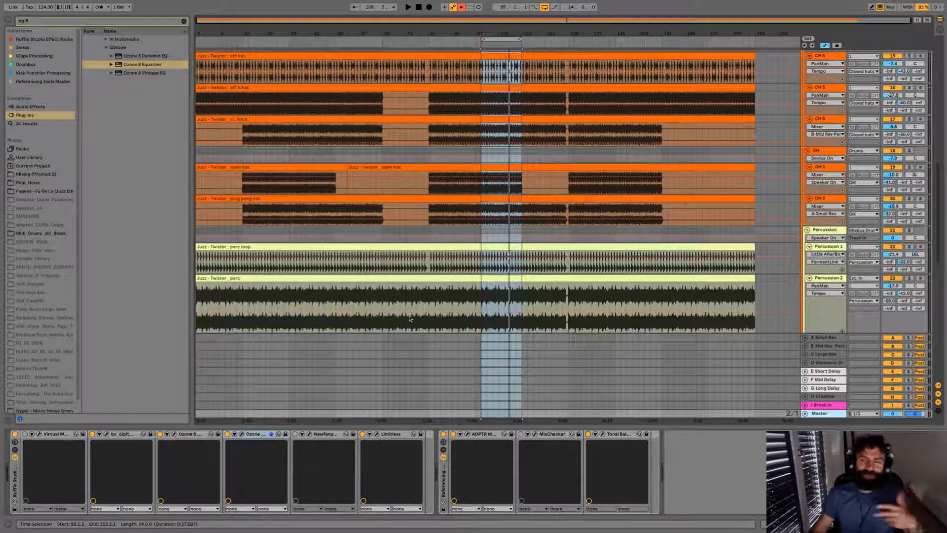
# Inspect the target curve in the master's Tonal Balance Control, close it and bring the closed hi-hat tracks back into view.
pyautogui.click(603, 434)
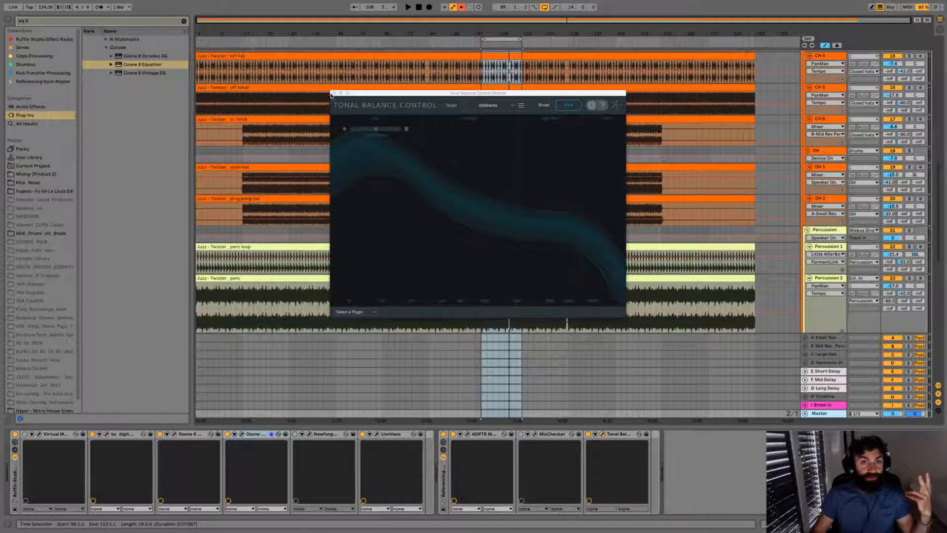
pyautogui.click(334, 93)
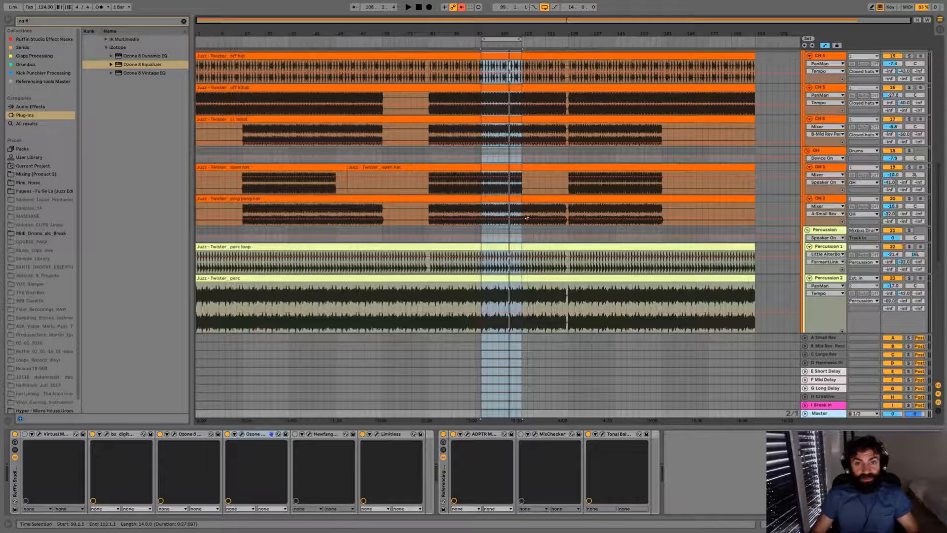
pyautogui.scroll(6, 526, 217)
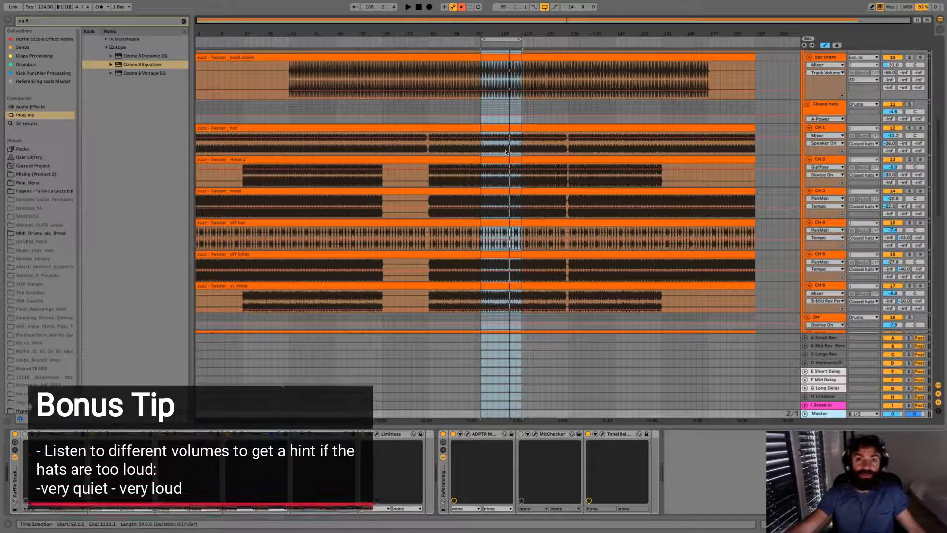
# Unfold the master track and play the loop at a strongly reduced master volume to judge the hi-hats' loudness, stopping playback at the end.
pyautogui.click(805, 413)
pyautogui.press('space')
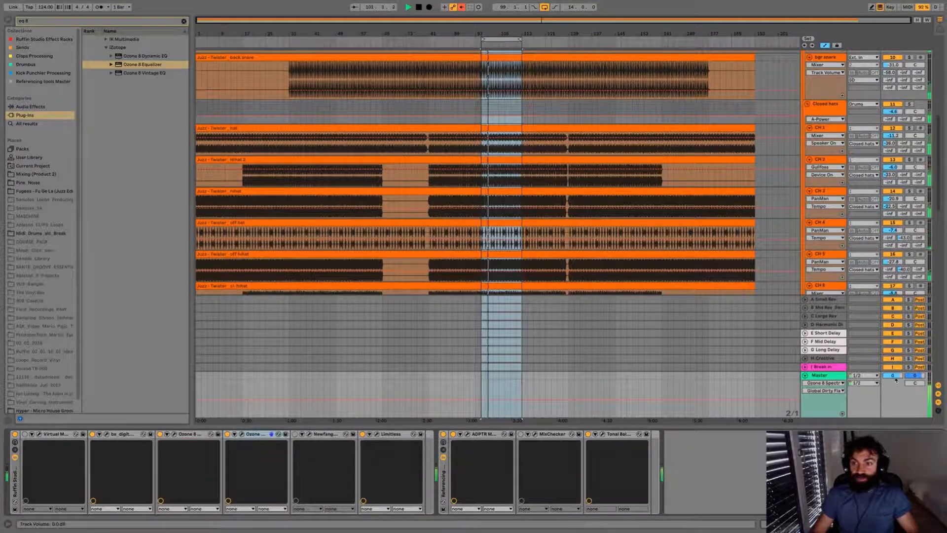
pyautogui.moveTo(897, 380); pyautogui.dragTo(893, 373)
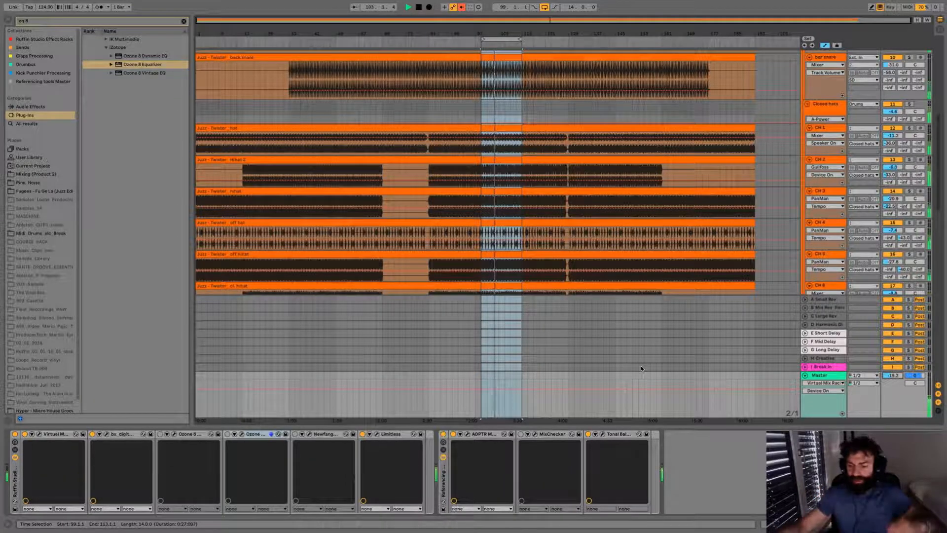
pyautogui.press('space')
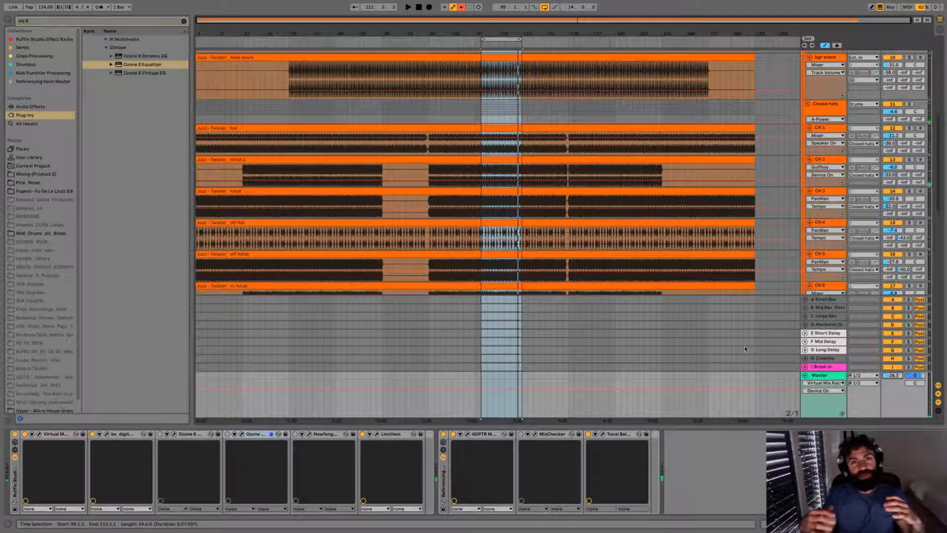
# Reset the master track's volume to 0 dB after the quiet listening test.
pyautogui.click(892, 375)
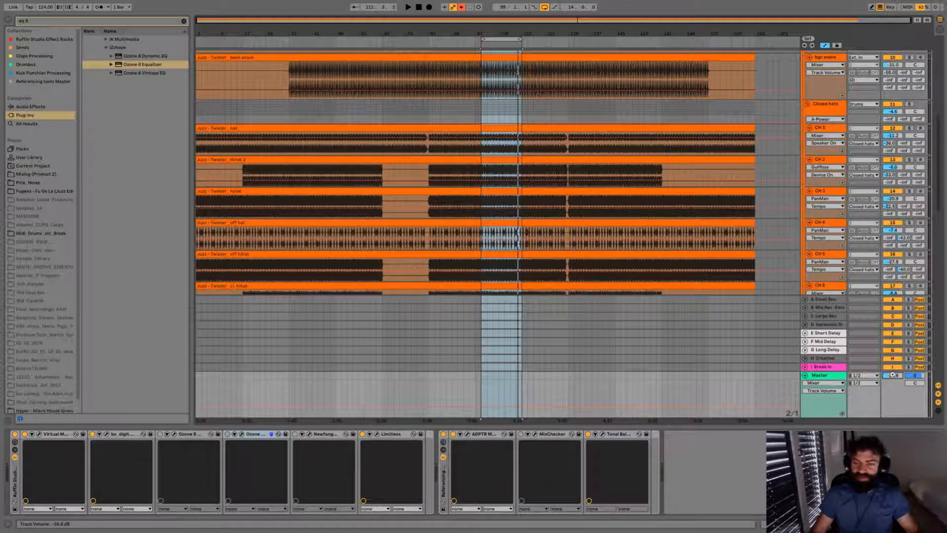
pyautogui.scroll(2, 892, 375)
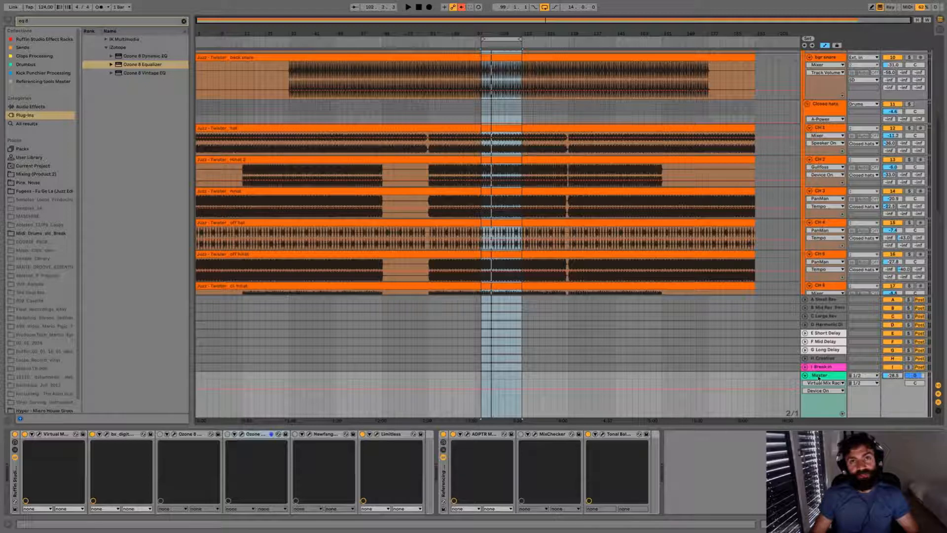
pyautogui.click(892, 377)
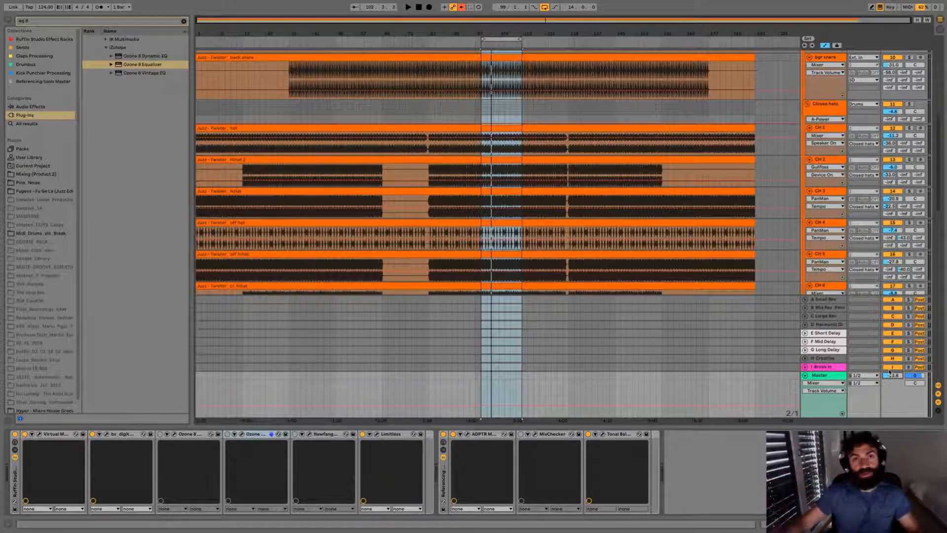
pyautogui.press('Delete')
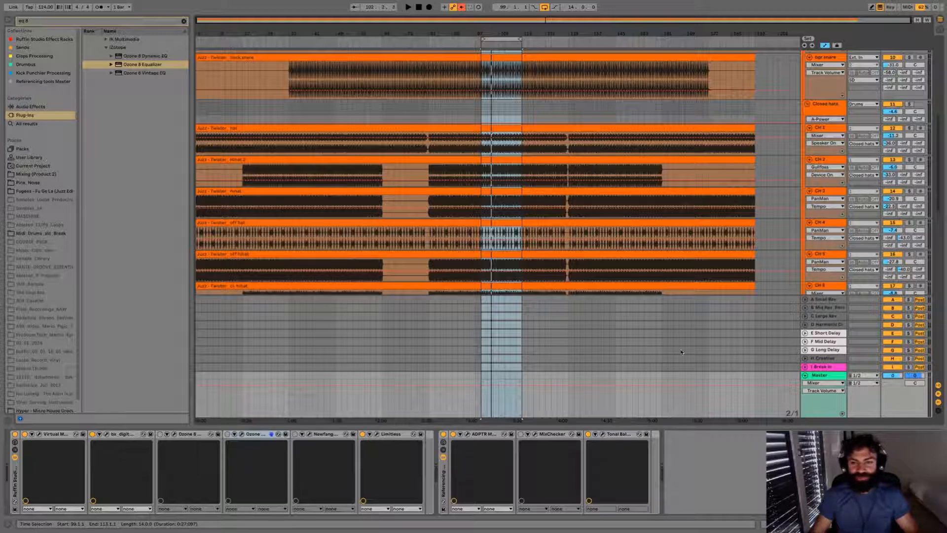
pyautogui.scroll(5, 516, 346)
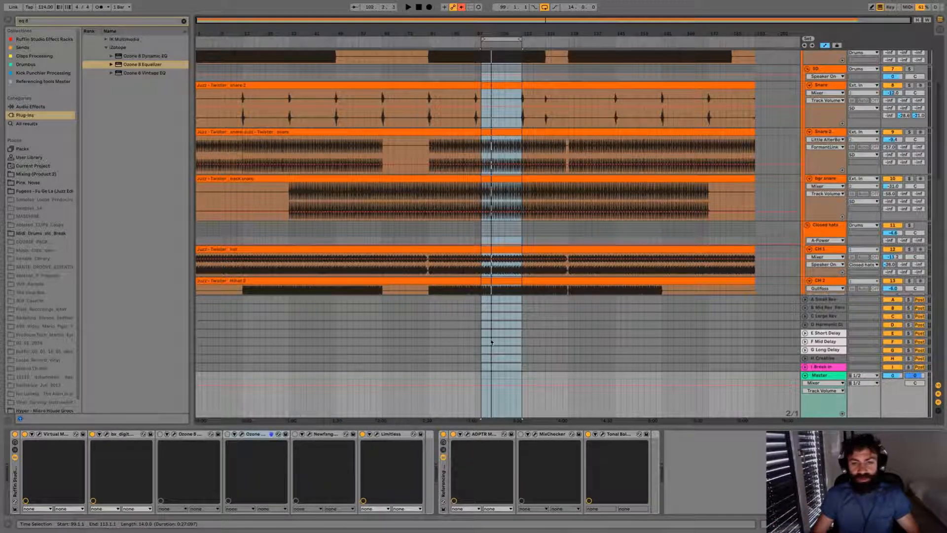
pyautogui.scroll(5, 521, 338)
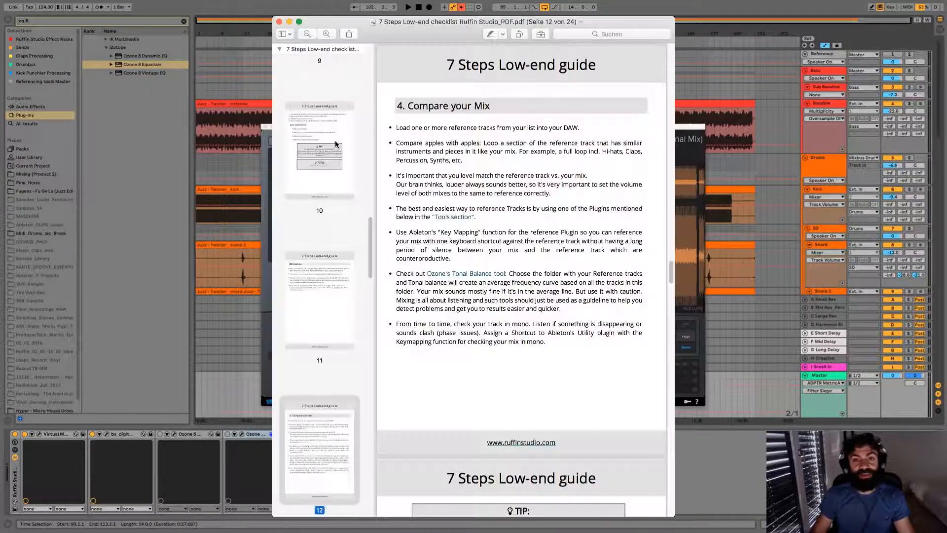
# Page through the "7 Steps Low-end checklist" PDF from page 12 to the closing page 24.
pyautogui.press('Down')
pyautogui.press('Down')
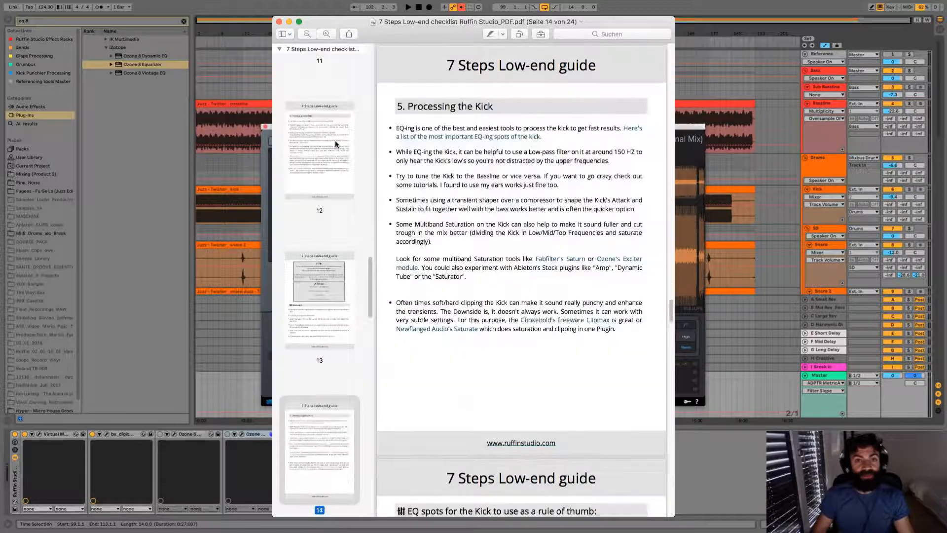
pyautogui.press('Down')
pyautogui.press('Down')
pyautogui.press('Up')
pyautogui.press('Down')
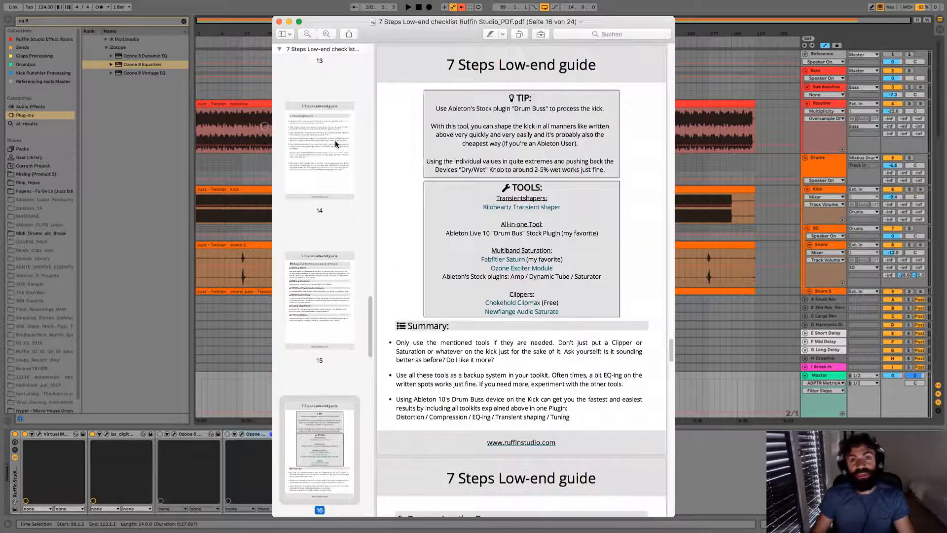
pyautogui.press('Down')
pyautogui.press('Down')
pyautogui.press('Down')
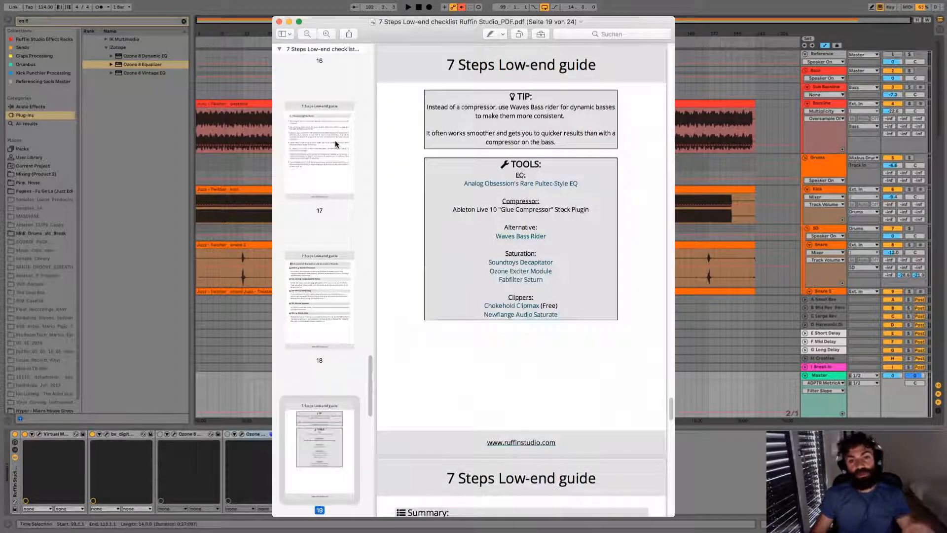
pyautogui.press('Down')
pyautogui.press('Down')
pyautogui.press('Down')
pyautogui.press('Down')
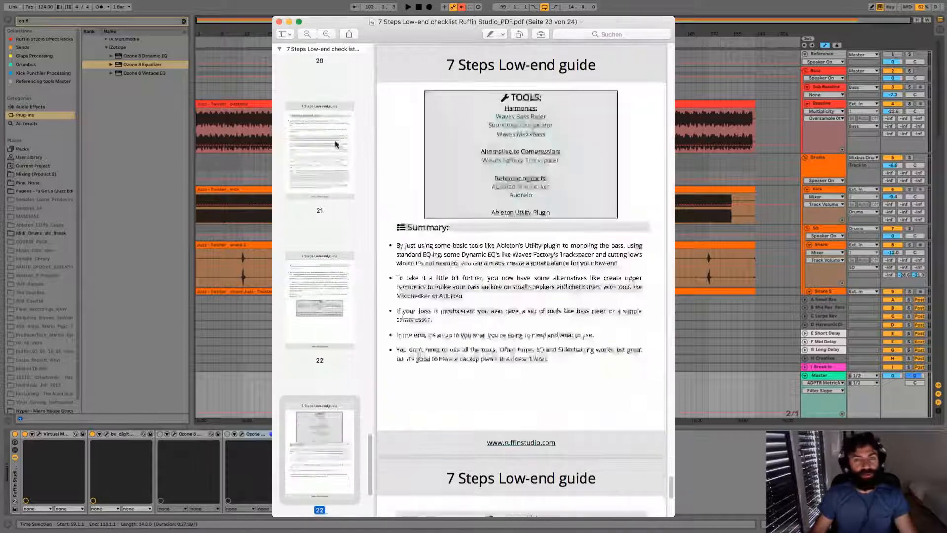
pyautogui.press('Down')
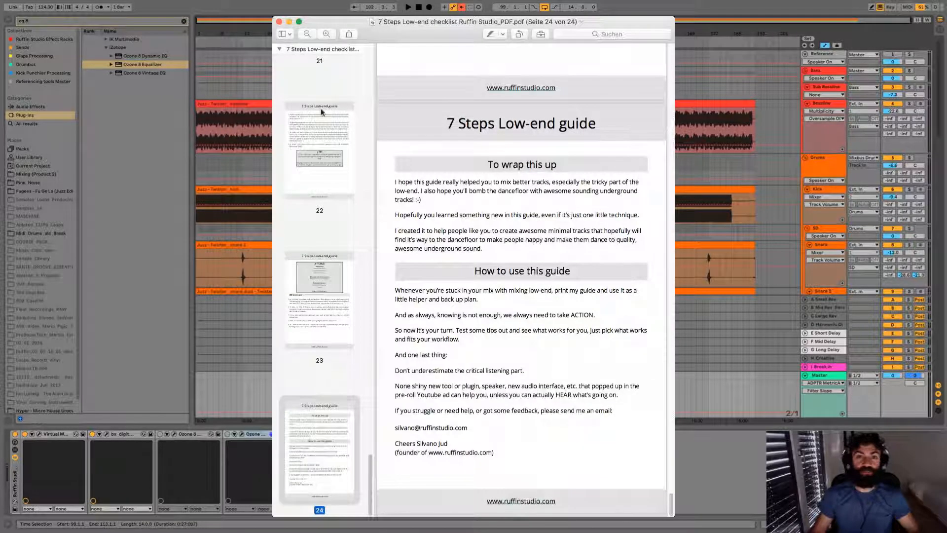